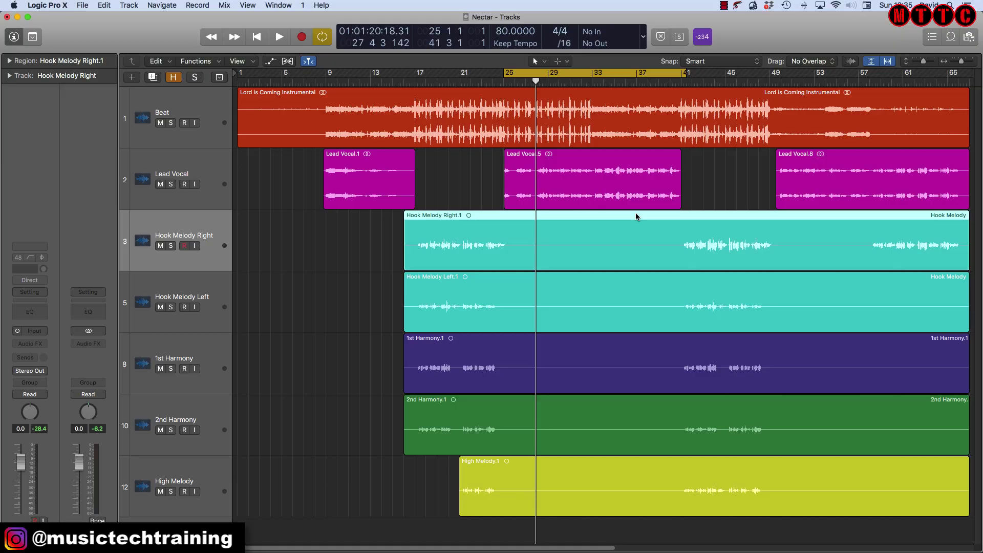
Deselect the hook region, drag bars 17–25 in the ruler as the cycle range, and turn cycle off
{"action": "left_click", "coordinate": [457, 194]}
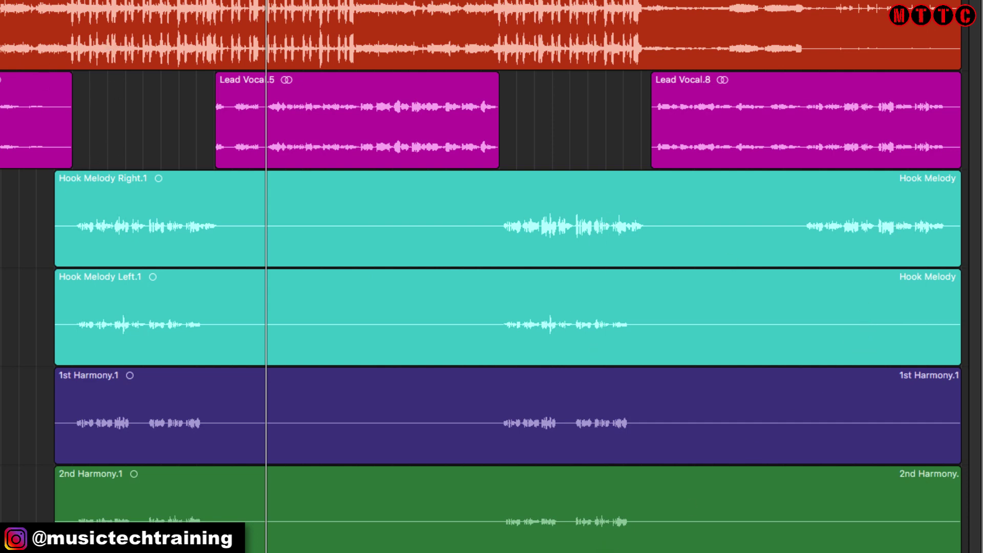
{"action": "left_click_drag", "start_coordinate": [72, 0], "coordinate": [218, 0]}
{"action": "left_click_drag", "start_coordinate": [325, 2], "coordinate": [326, 2]}
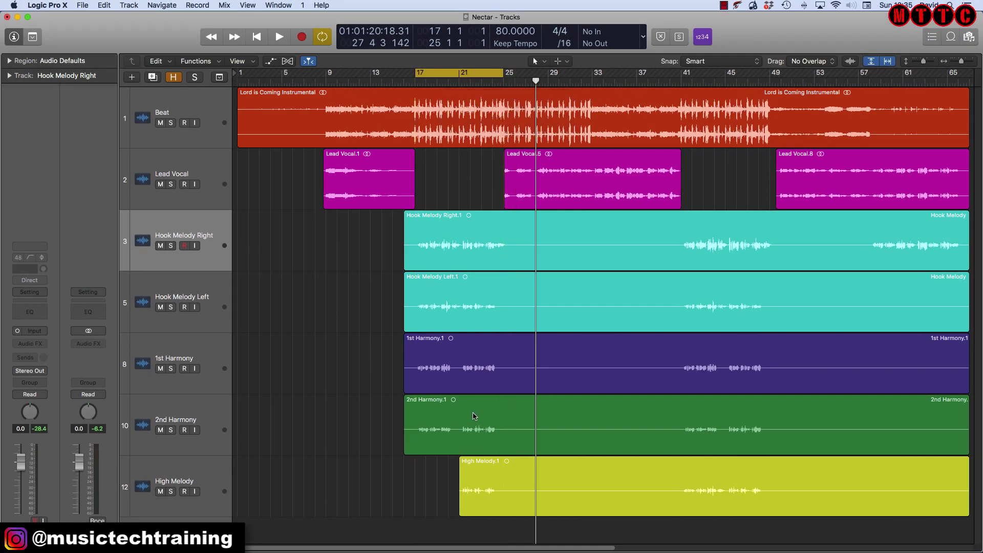
{"action": "left_click", "coordinate": [450, 74]}
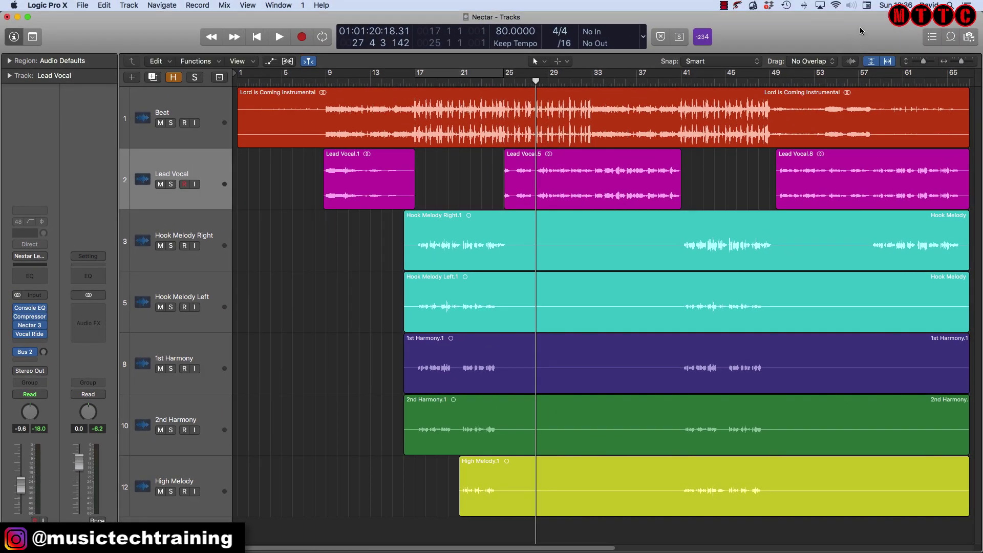
Select only Lead Vocal.5, set the cycle to its bars 25–41, and play it back briefly
{"action": "key", "text": "shift+c"}
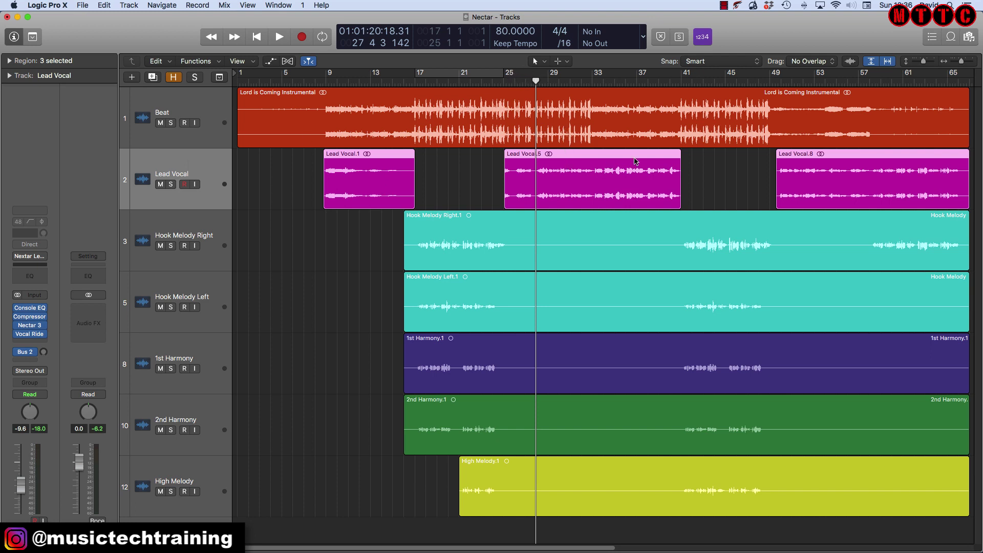
{"action": "left_click", "coordinate": [717, 161]}
{"action": "left_click", "coordinate": [609, 179]}
{"action": "key", "text": "super+u"}
{"action": "key", "text": "space"}
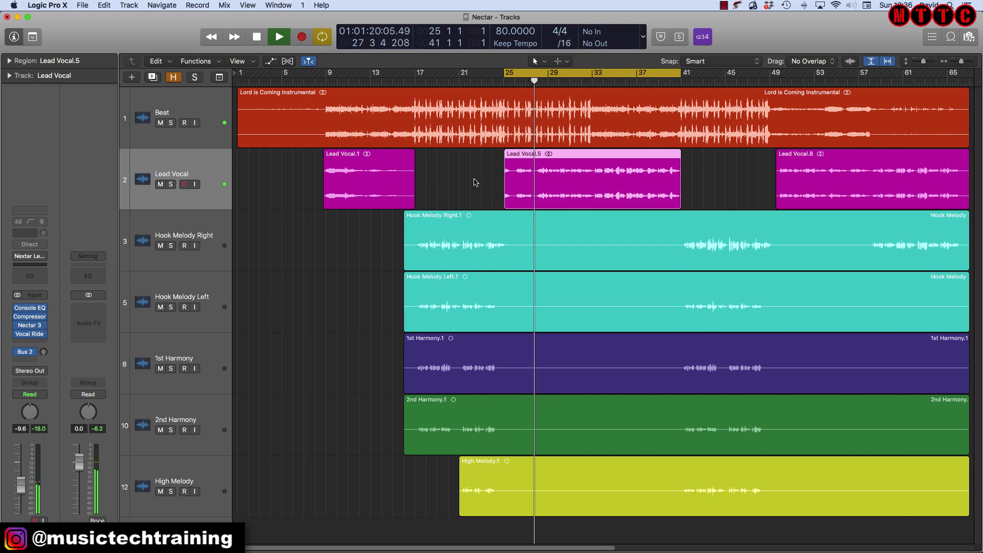
{"action": "key", "text": "space"}
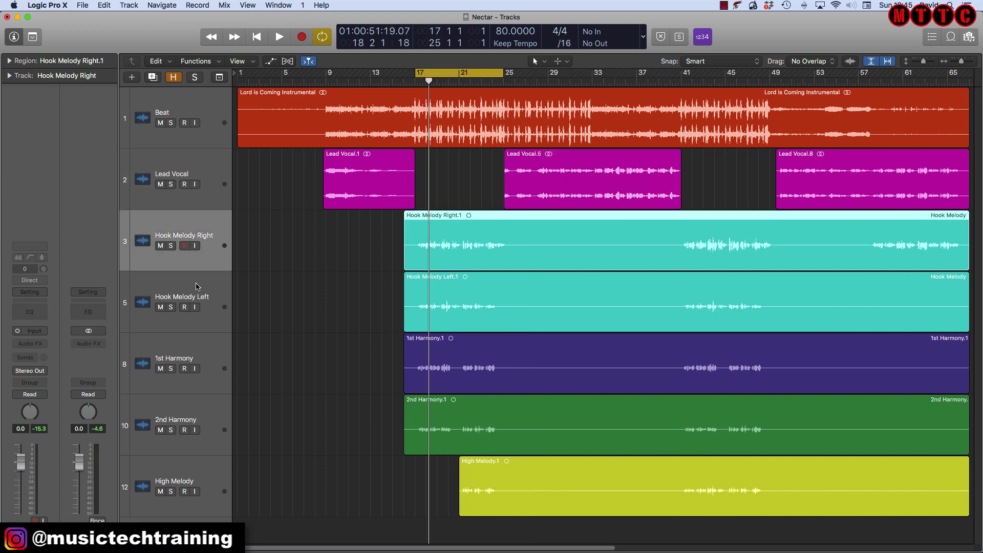
{"action": "left_click", "coordinate": [198, 286]}
{"action": "key", "text": "x"}
{"action": "left_click", "coordinate": [326, 467]}
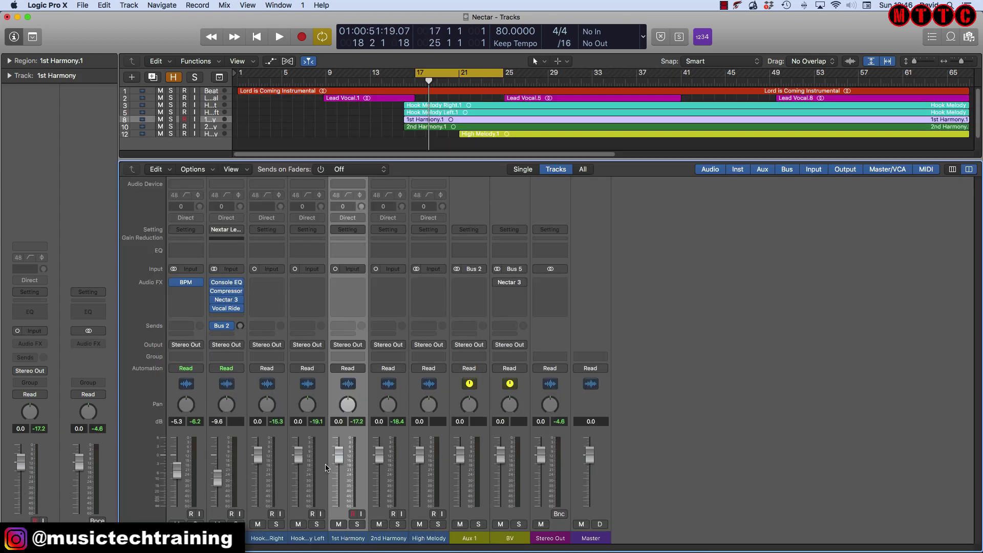
{"action": "key", "text": "x"}
{"action": "key", "text": "space"}
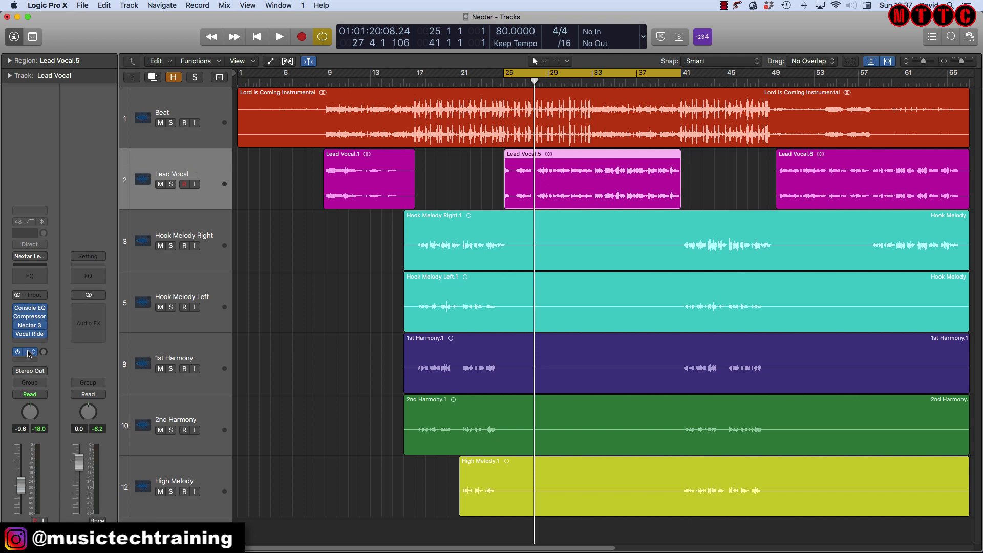
Copy the Lead Vocal track's channel strip settings
{"action": "left_click", "coordinate": [186, 232]}
{"action": "left_click", "coordinate": [195, 288]}
{"action": "left_click", "coordinate": [208, 353]}
{"action": "left_click", "coordinate": [200, 482]}
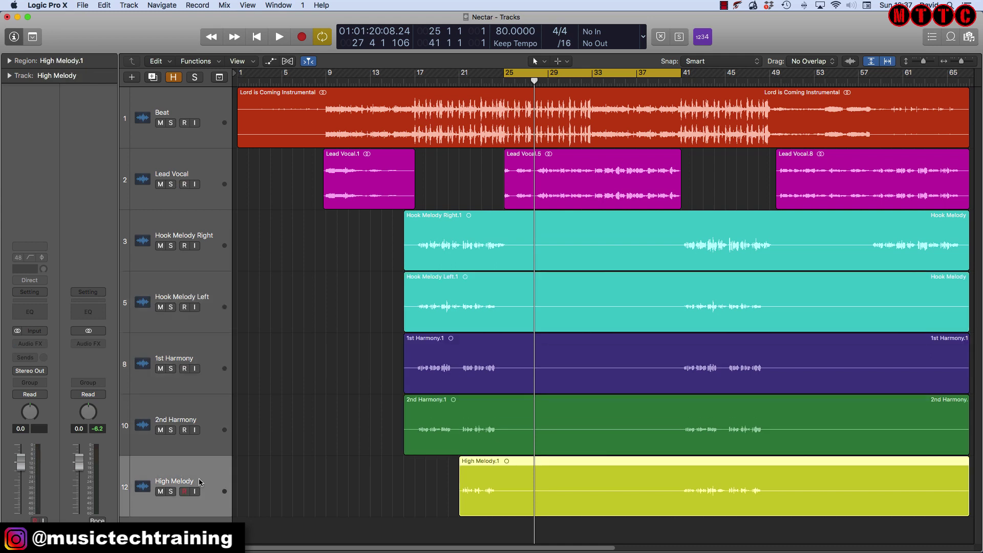
{"action": "left_click", "coordinate": [194, 173]}
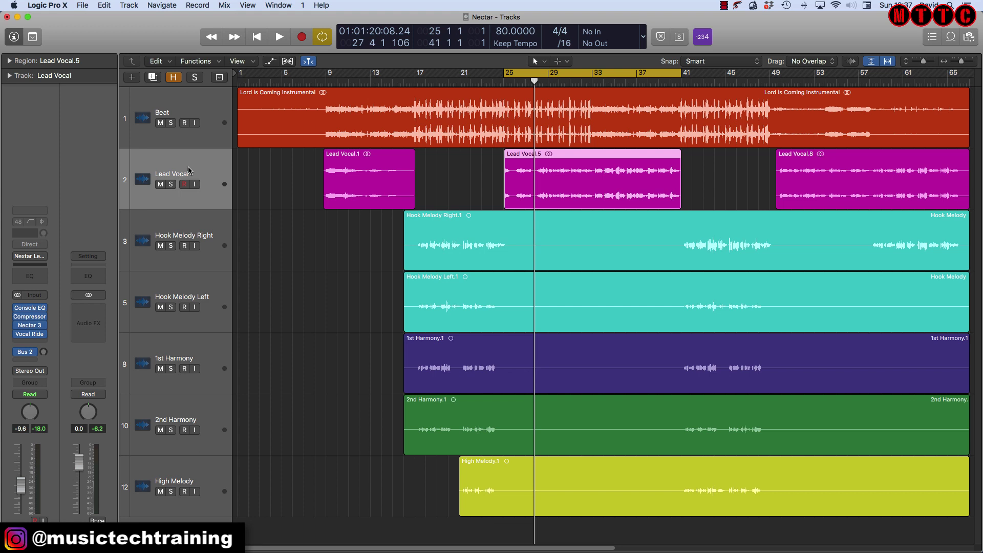
{"action": "key", "text": "alt+super+c"}
Paste the Lead Vocal settings onto the Hook Melody Right through High Melody mixer strips
{"action": "key", "text": "x"}
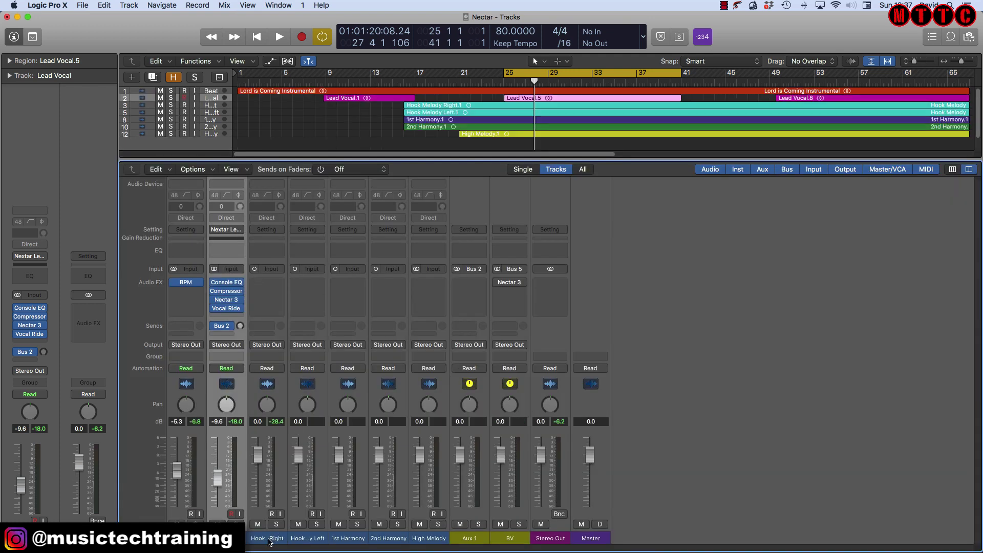
{"action": "left_click", "coordinate": [269, 538]}
{"action": "left_click", "coordinate": [310, 538], "text": "shift"}
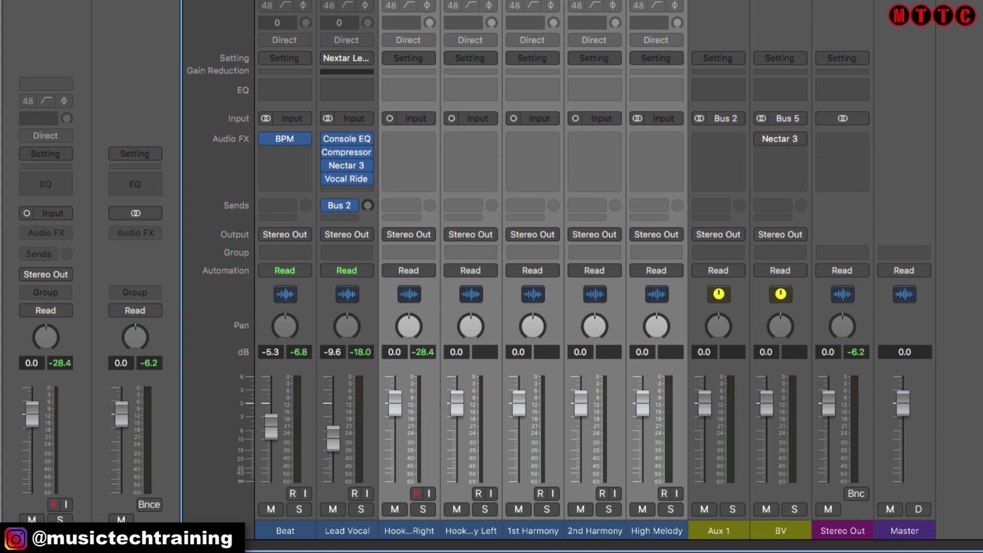
{"action": "key", "text": "alt+super+v"}
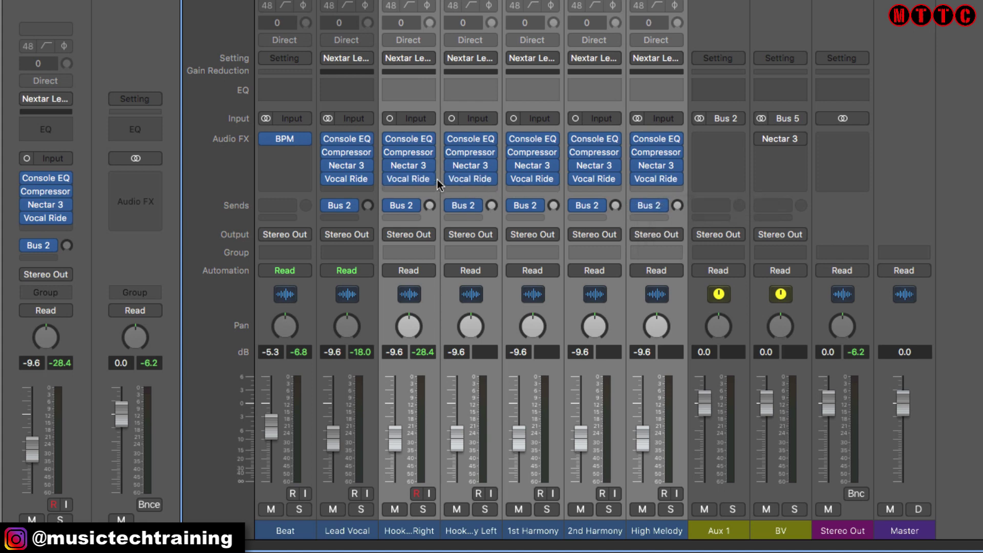
Remove Vocal Ride and Nectar 3 from the selected background vocal strips
{"action": "left_click", "coordinate": [675, 179]}
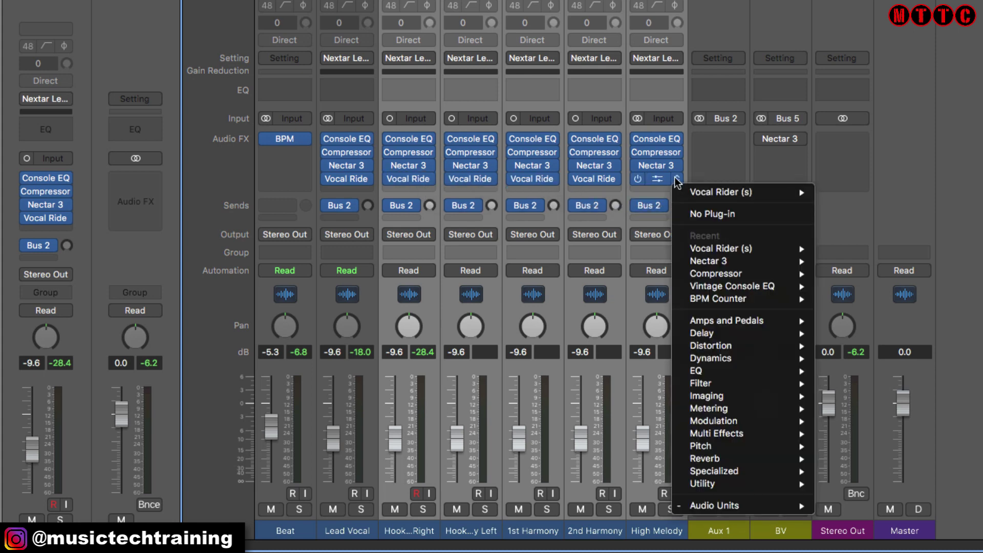
{"action": "left_click", "coordinate": [698, 214]}
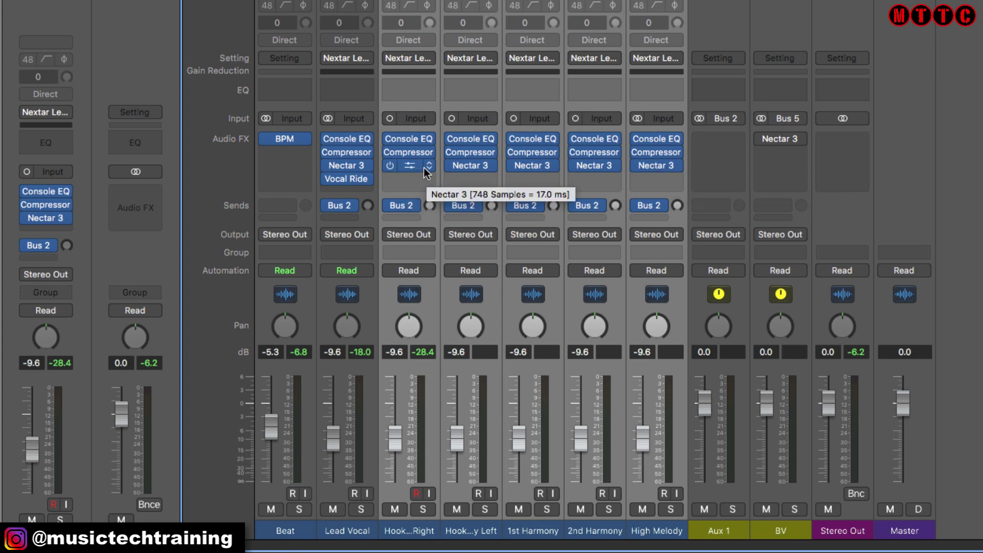
{"action": "left_click", "coordinate": [676, 165]}
{"action": "left_click", "coordinate": [708, 201]}
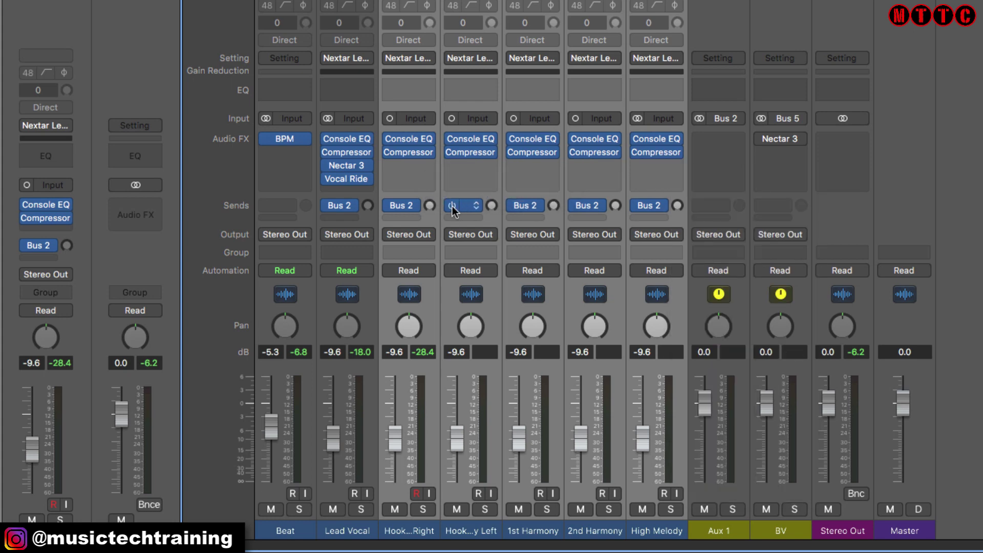
Insert a stereo DeEsser 2 from Dynamics into the empty effect slot
{"action": "left_click", "coordinate": [428, 165]}
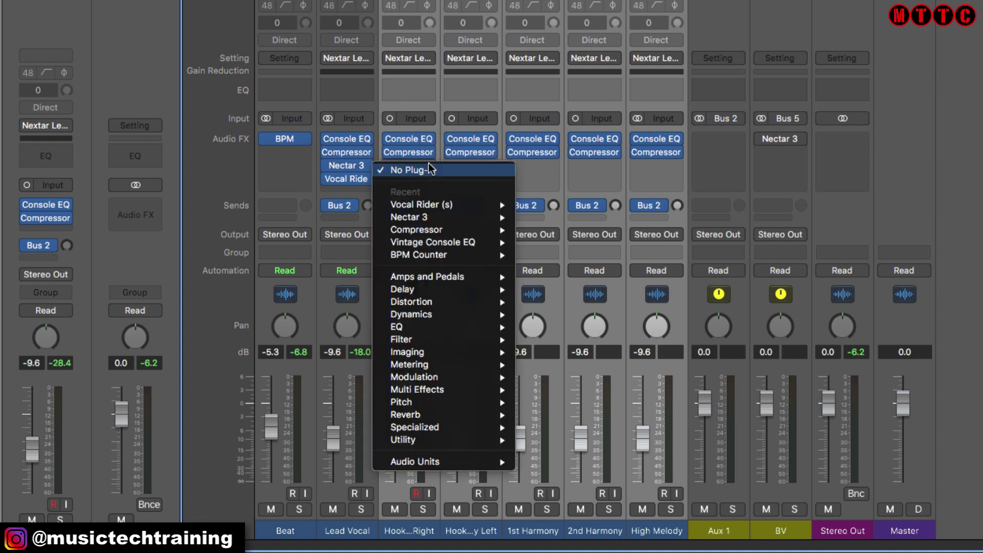
{"action": "mouse_move", "coordinate": [448, 318]}
{"action": "mouse_move", "coordinate": [585, 341]}
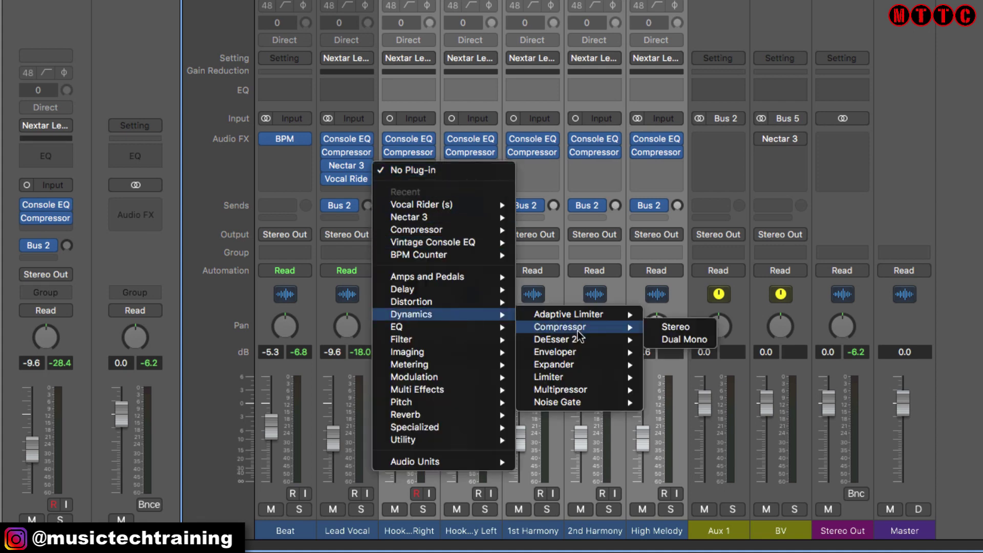
{"action": "left_click", "coordinate": [671, 339]}
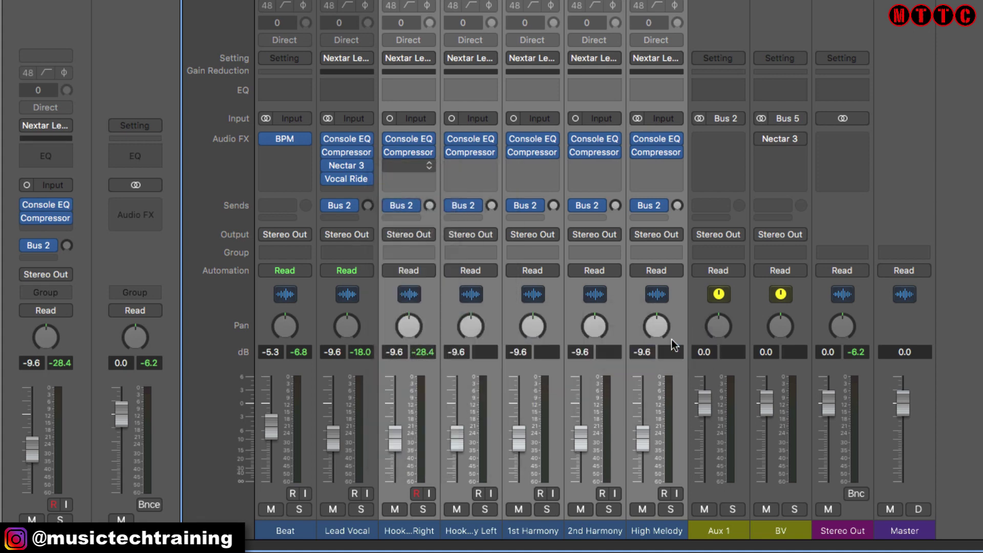
{"action": "key", "text": "super+w"}
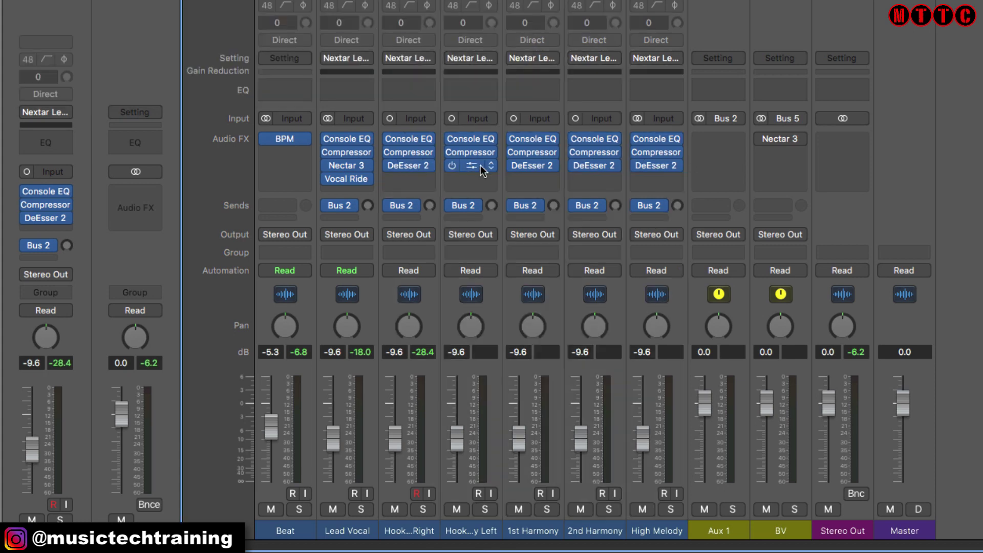
Drag DeEsser 2 above Console EQ on Hook Melody Right, then on Hook Melody Left through High Melody
{"action": "mouse_move", "coordinate": [392, 162]}
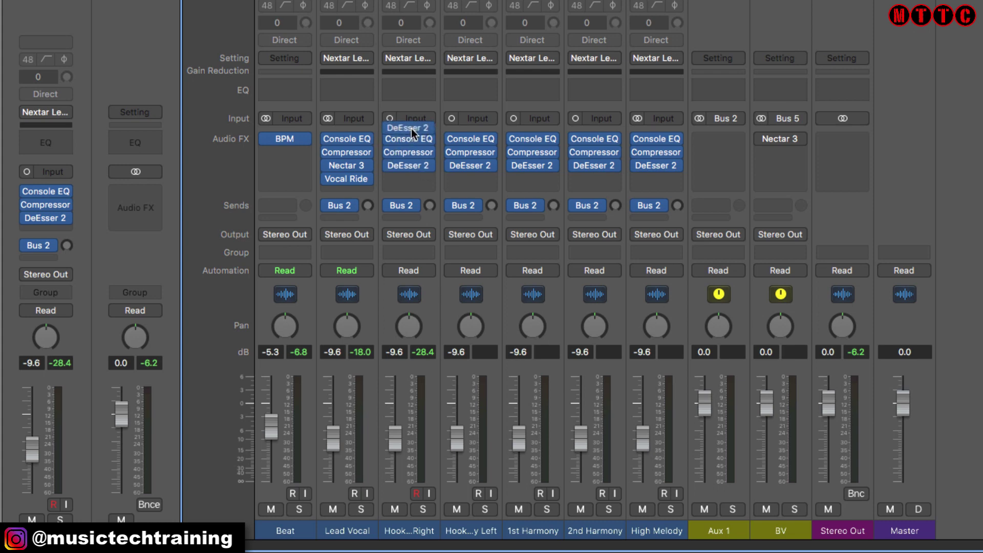
{"action": "left_click_drag", "start_coordinate": [409, 132], "coordinate": [410, 132]}
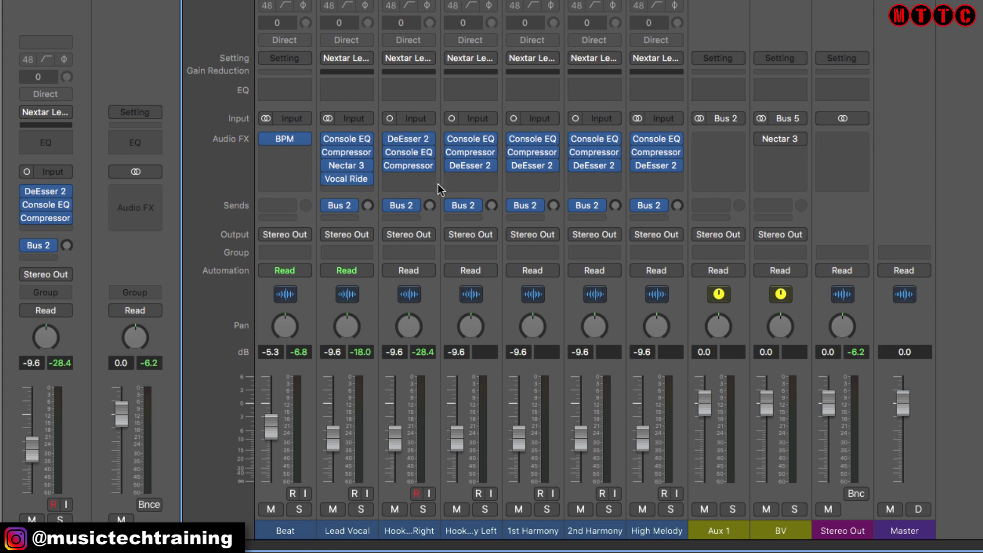
{"action": "mouse_move", "coordinate": [414, 167]}
{"action": "mouse_move", "coordinate": [430, 139]}
{"action": "left_click_drag", "start_coordinate": [655, 169], "coordinate": [468, 138]}
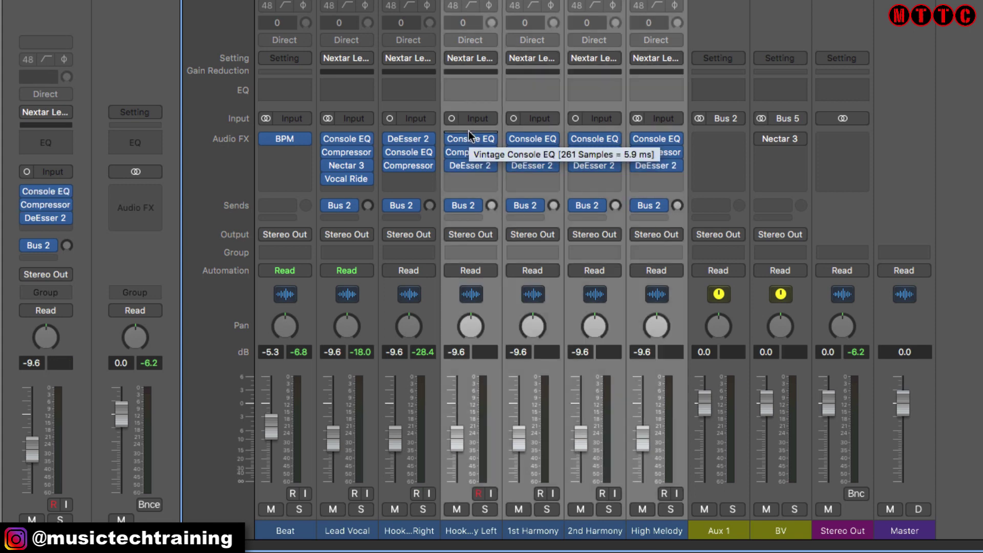
{"action": "left_click_drag", "start_coordinate": [593, 166], "coordinate": [574, 139]}
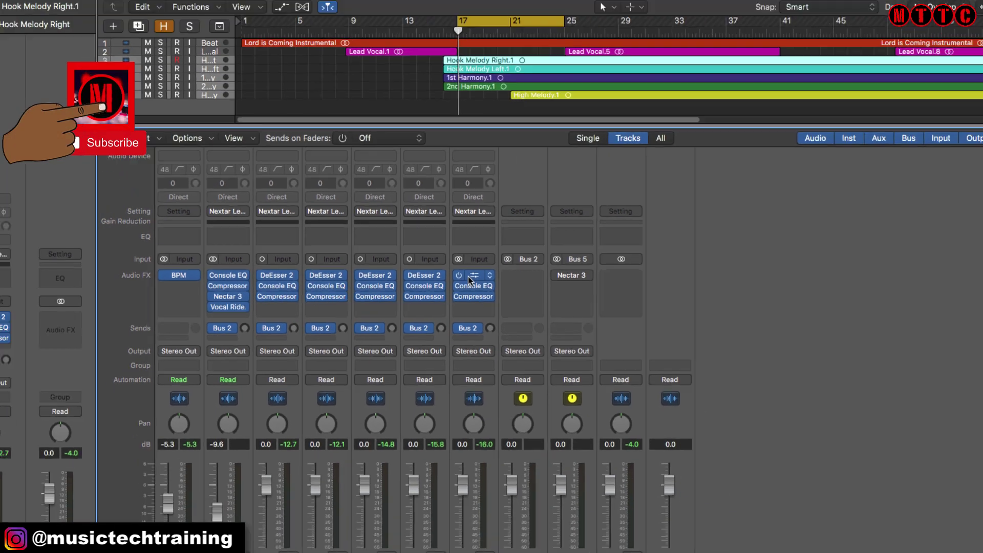
Close the mixer and briefly check Hook Melody Right's Vintage Console EQ
{"action": "key", "text": "x"}
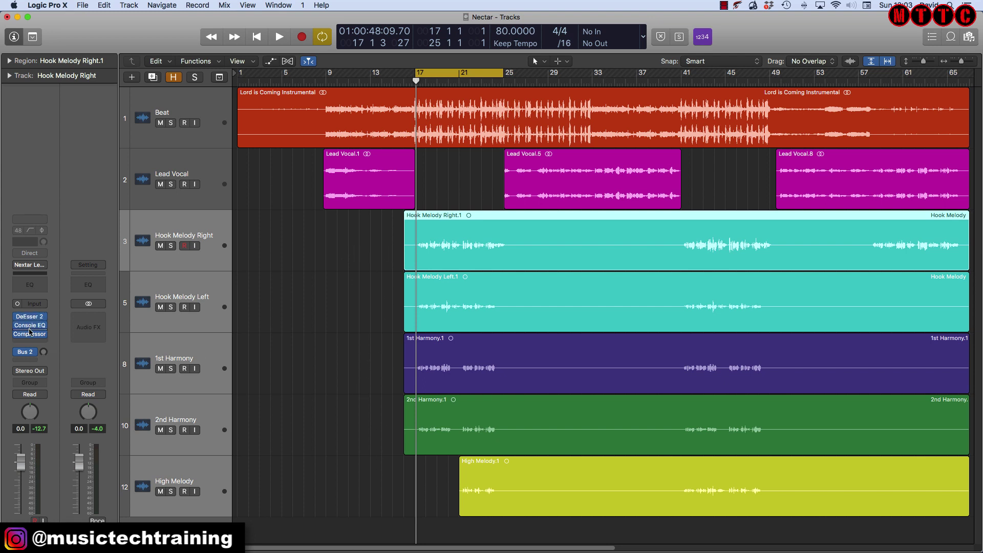
{"action": "mouse_move", "coordinate": [32, 328]}
{"action": "left_click", "coordinate": [32, 327]}
{"action": "left_click", "coordinate": [30, 326]}
Solo Hook Melody Right, show its DeEsser 2 settings, and start playback
{"action": "left_click", "coordinate": [341, 247]}
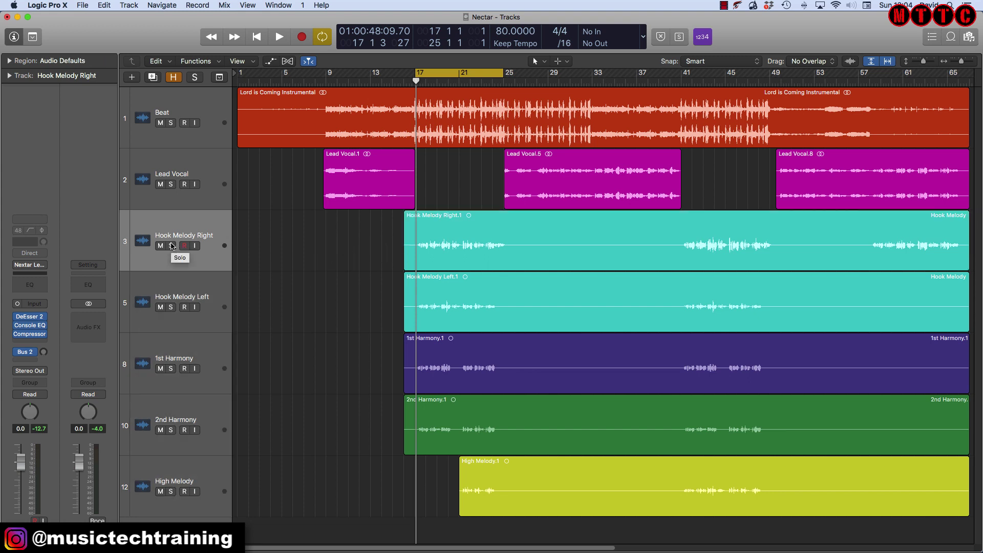
{"action": "left_click", "coordinate": [171, 246]}
{"action": "left_click", "coordinate": [30, 316]}
{"action": "key", "text": "space"}
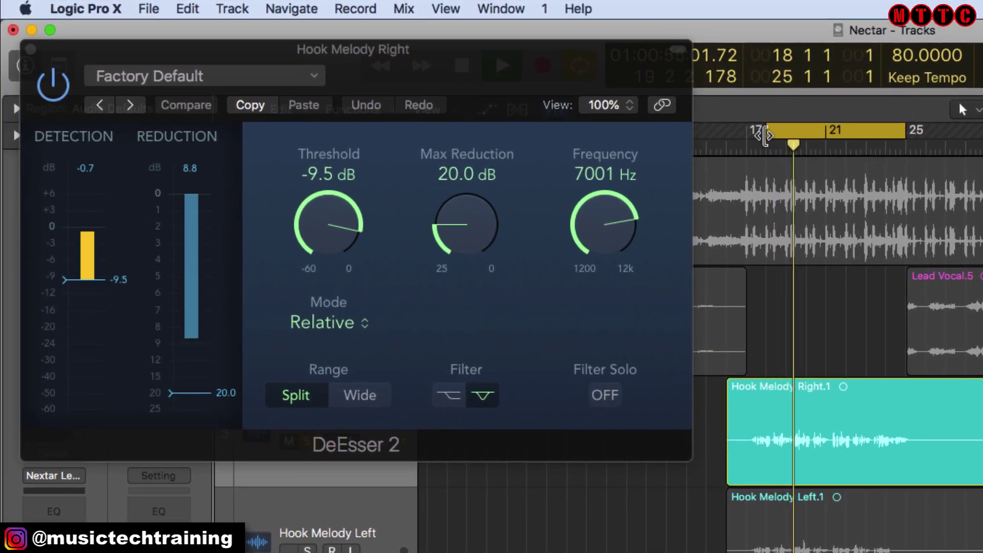
Stop playback, load the Female Vocal - Wide Band preset, and raise Max Reduction to 7.5 dB
{"action": "key", "text": "space"}
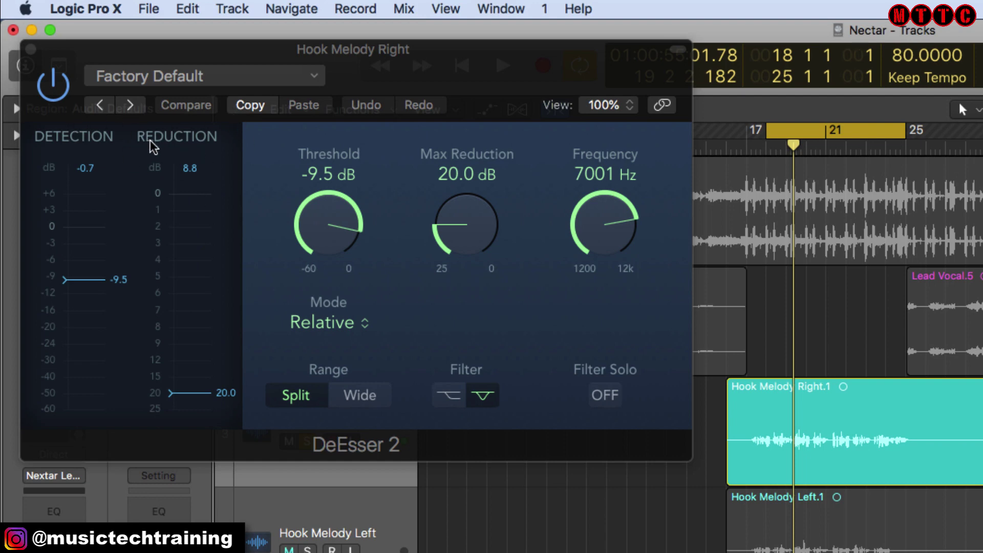
{"action": "left_click", "coordinate": [252, 75]}
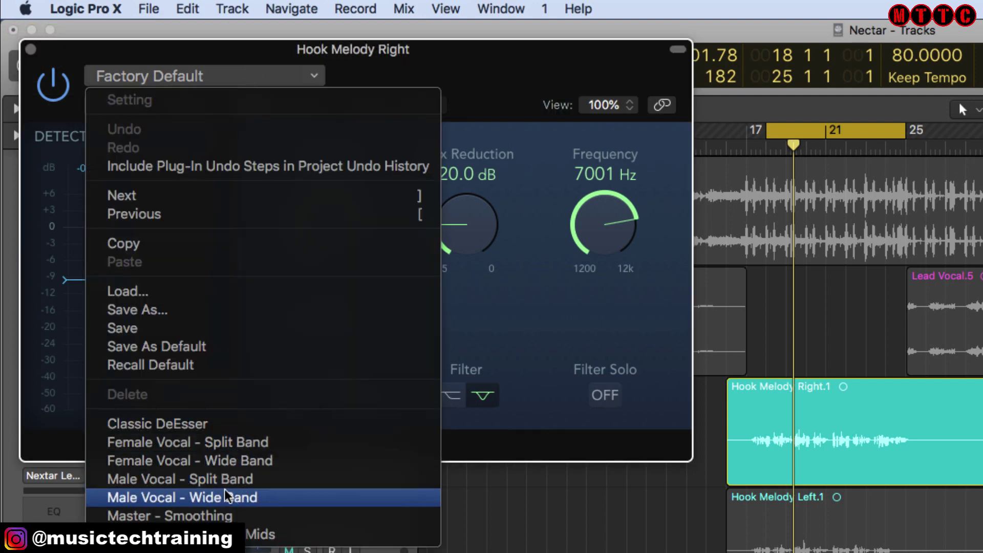
{"action": "left_click", "coordinate": [241, 461]}
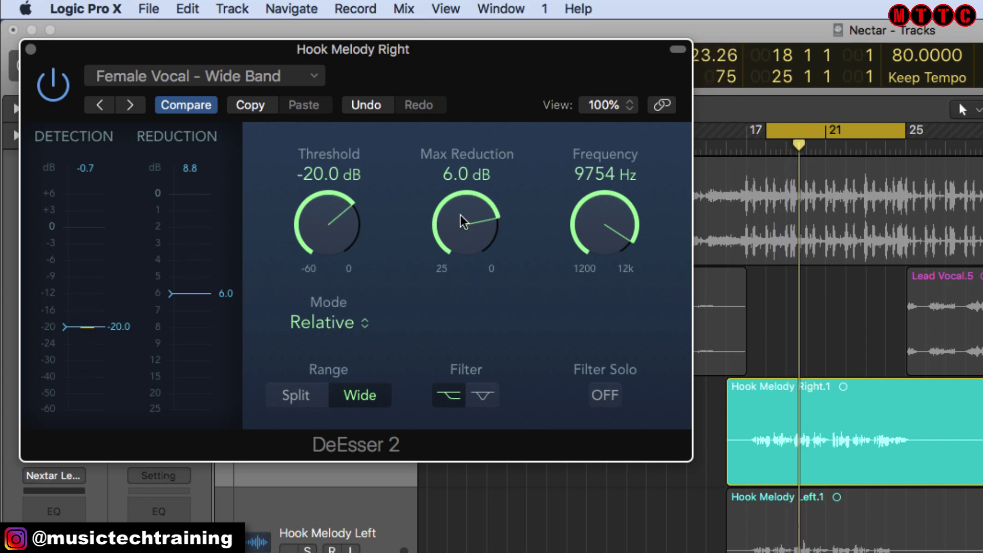
{"action": "left_click_drag", "start_coordinate": [461, 215], "coordinate": [459, 226]}
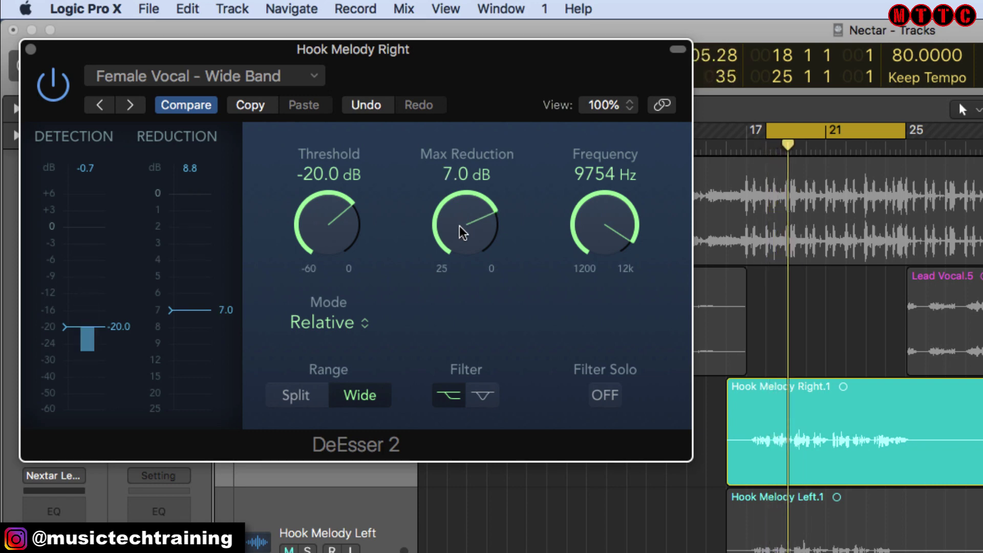
{"action": "left_click_drag", "start_coordinate": [459, 226], "coordinate": [460, 229]}
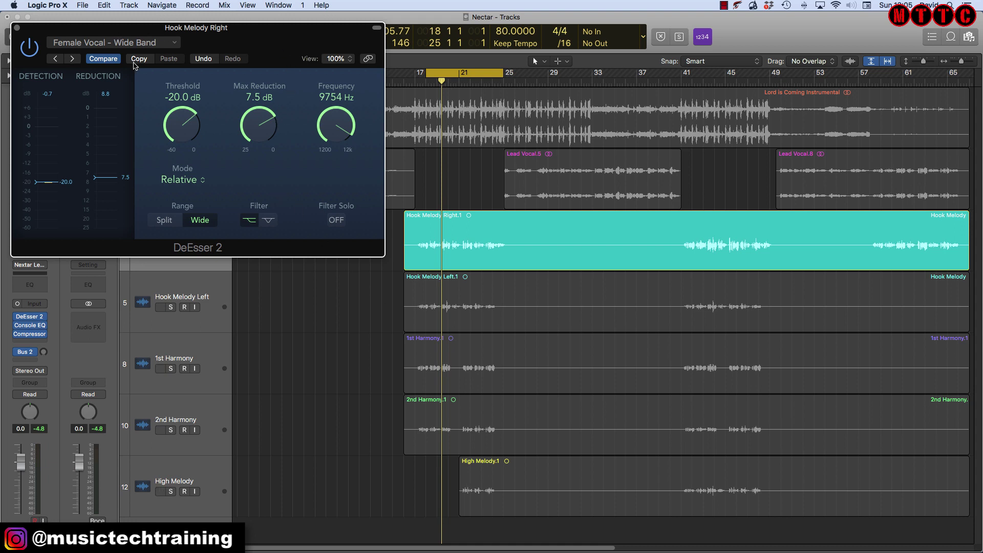
Copy Hook Melody Right's DeEsser 2 settings and paste them into High Melody's DeEsser 2
{"action": "left_click", "coordinate": [138, 60]}
{"action": "left_click", "coordinate": [17, 27]}
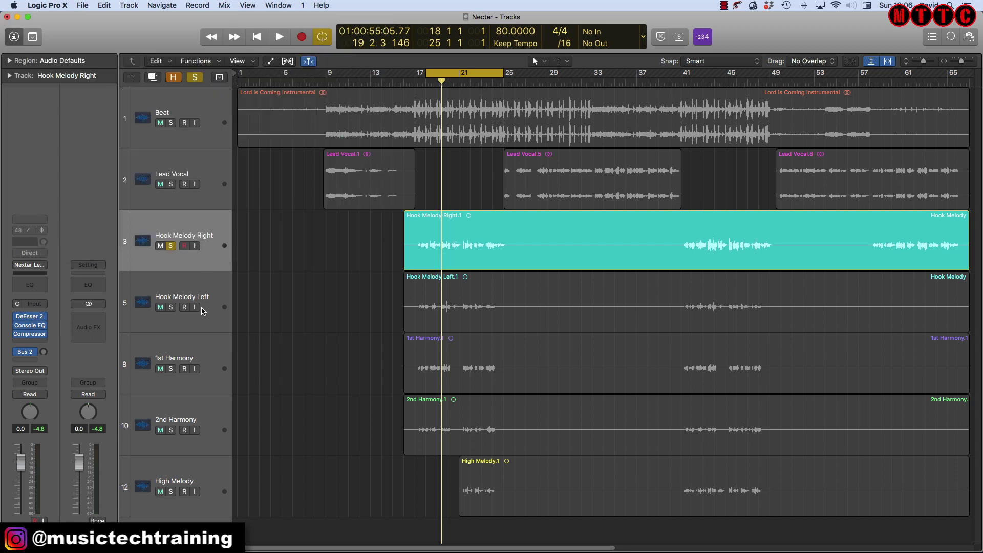
{"action": "left_click", "coordinate": [204, 308]}
{"action": "left_click", "coordinate": [29, 316]}
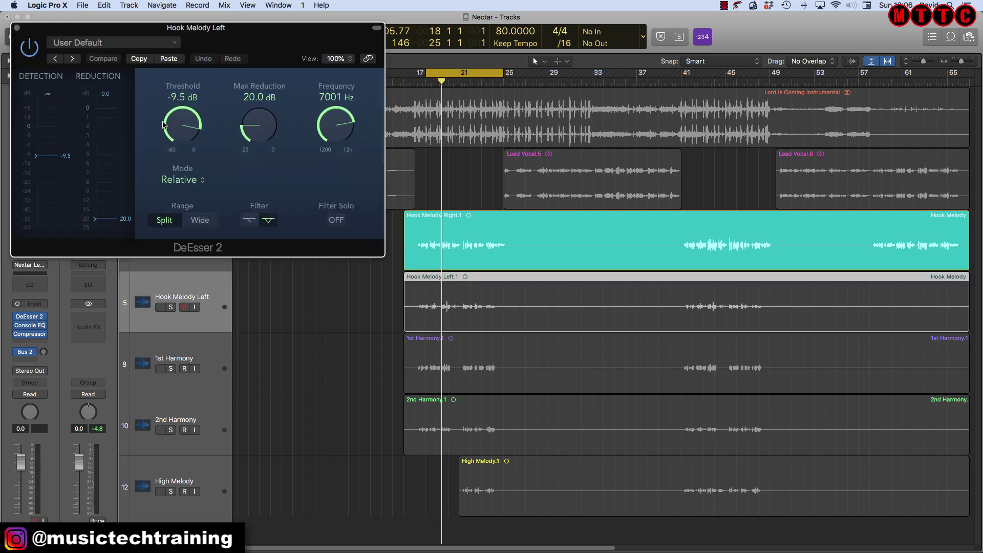
{"action": "key", "text": "Down"}
{"action": "key", "text": "Down"}
{"action": "key", "text": "Down"}
{"action": "left_click", "coordinate": [169, 59]}
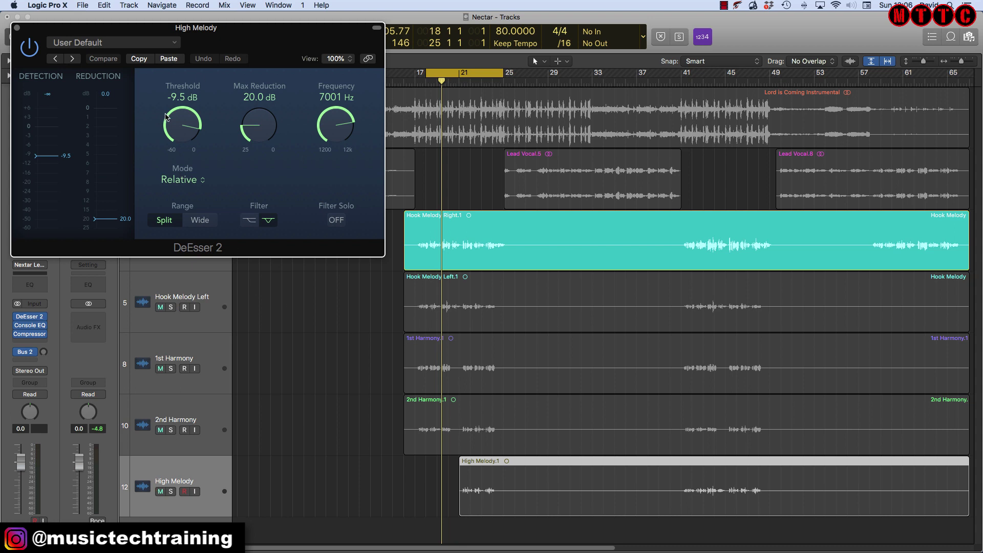
{"action": "left_click", "coordinate": [169, 58]}
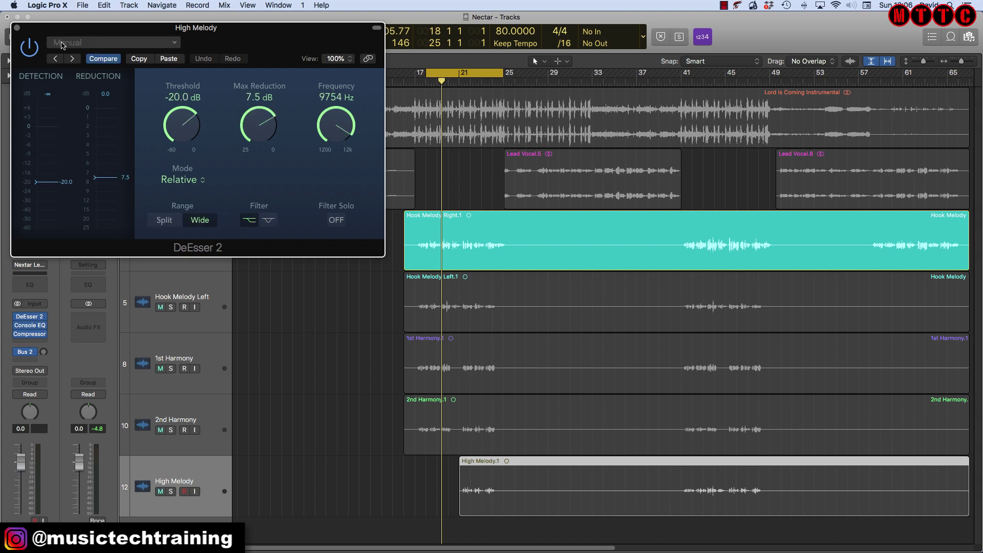
{"action": "left_click", "coordinate": [18, 29]}
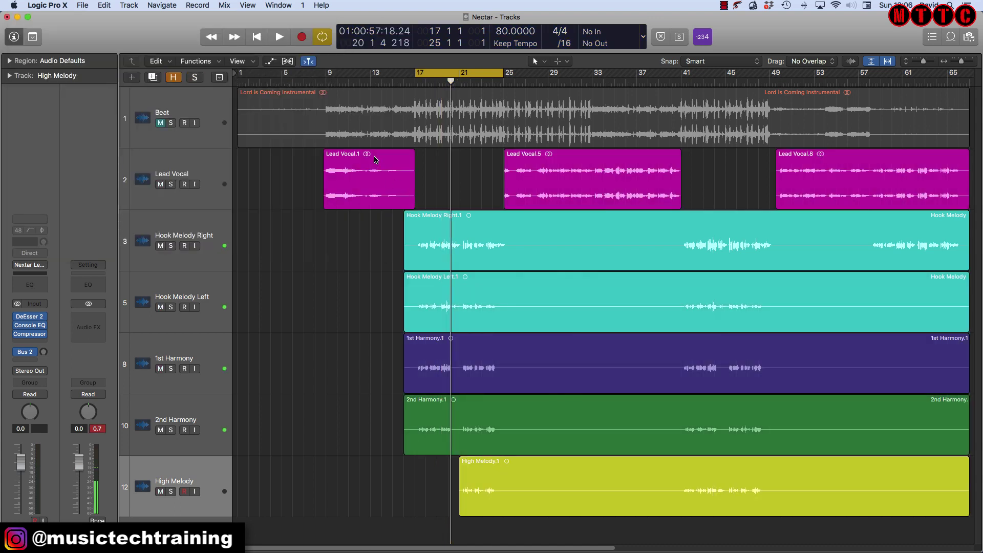
{"action": "key", "text": "space"}
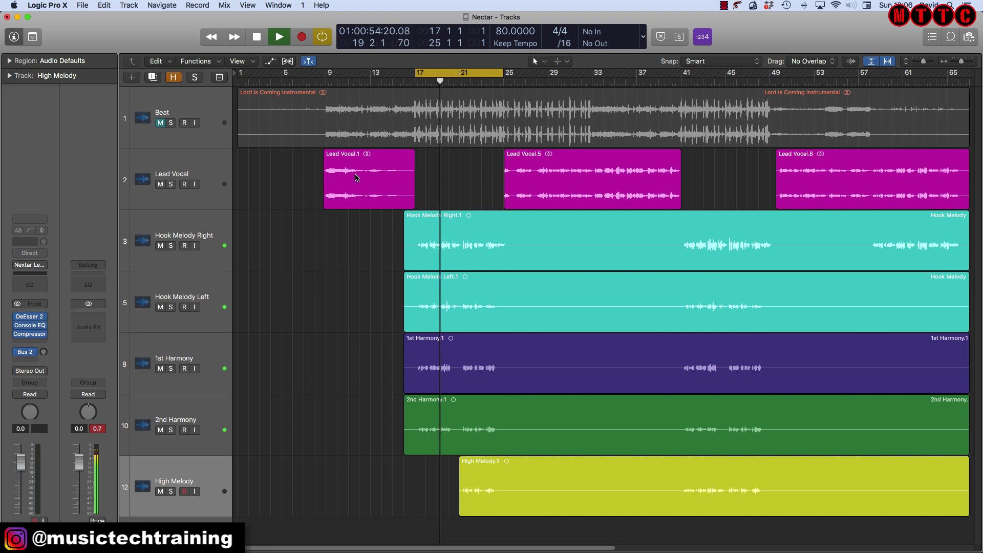
{"action": "key", "text": "space"}
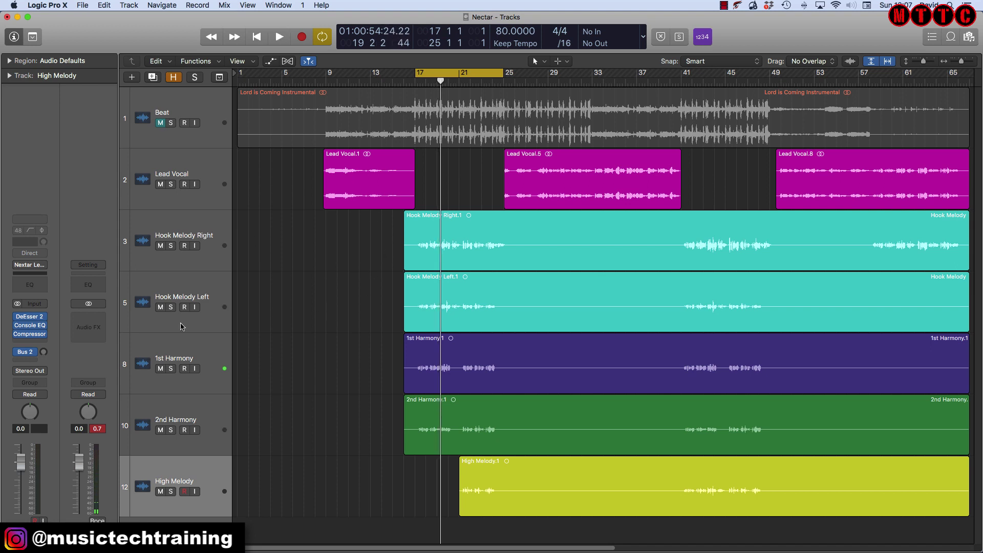
{"action": "left_click", "coordinate": [213, 252]}
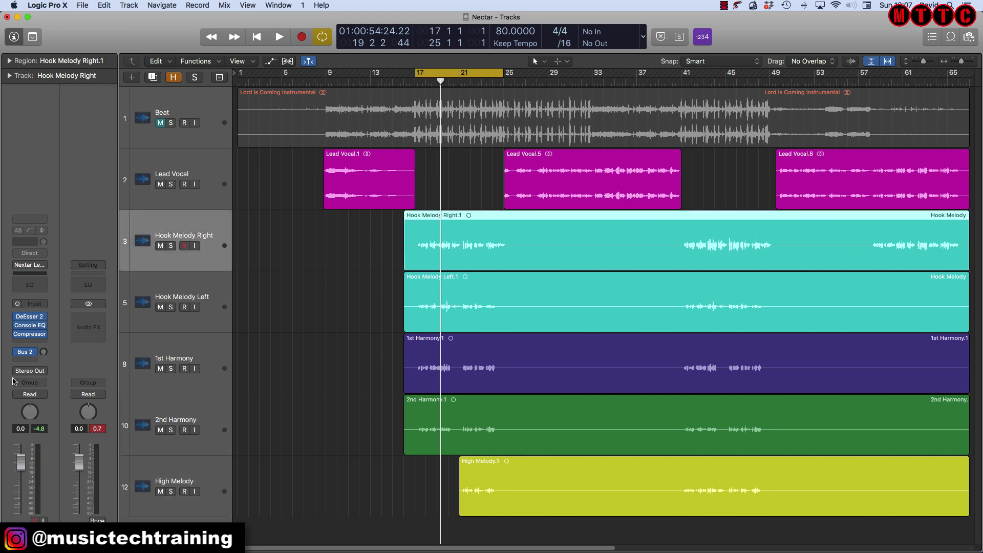
Select the five backing vocal strips in the mixer and lower their faders together to -6.0 dB
{"action": "key", "text": "x"}
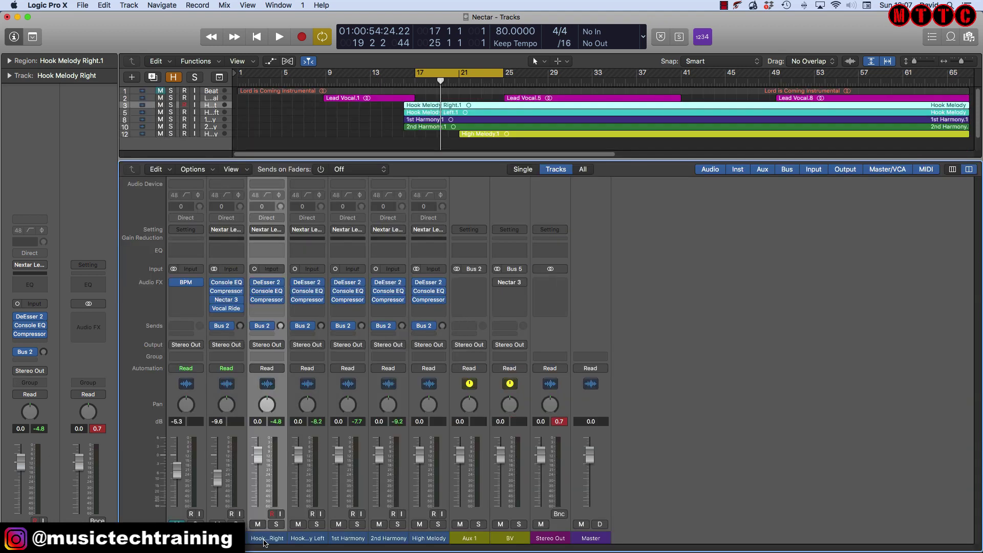
{"action": "left_click_drag", "start_coordinate": [266, 542], "coordinate": [412, 539]}
{"action": "left_click_drag", "start_coordinate": [258, 452], "coordinate": [258, 469]}
{"action": "left_click_drag", "start_coordinate": [247, 388], "coordinate": [244, 396]}
{"action": "key", "text": "space"}
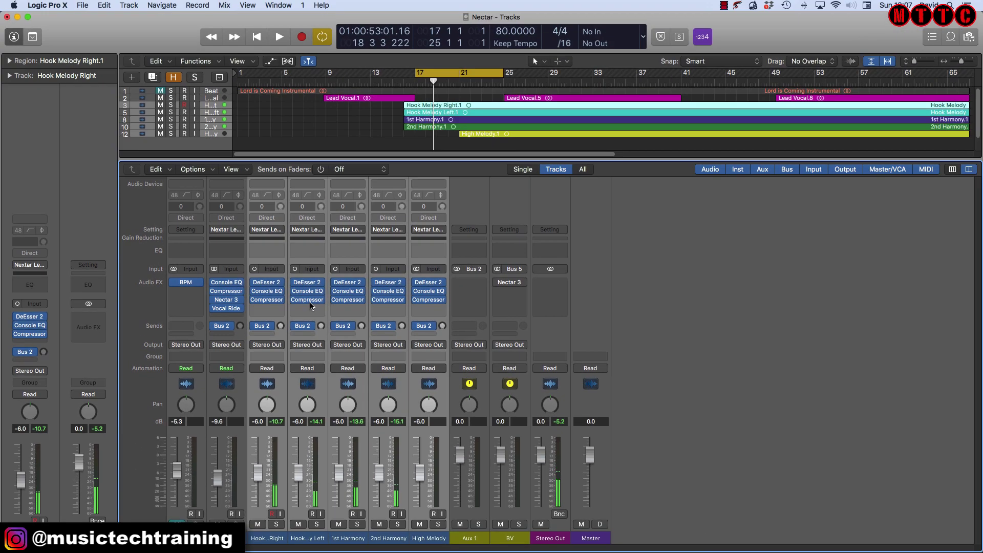
Unmute the Beat track, play and stop near bar 20, then reopen the mixer
{"action": "key", "text": "x"}
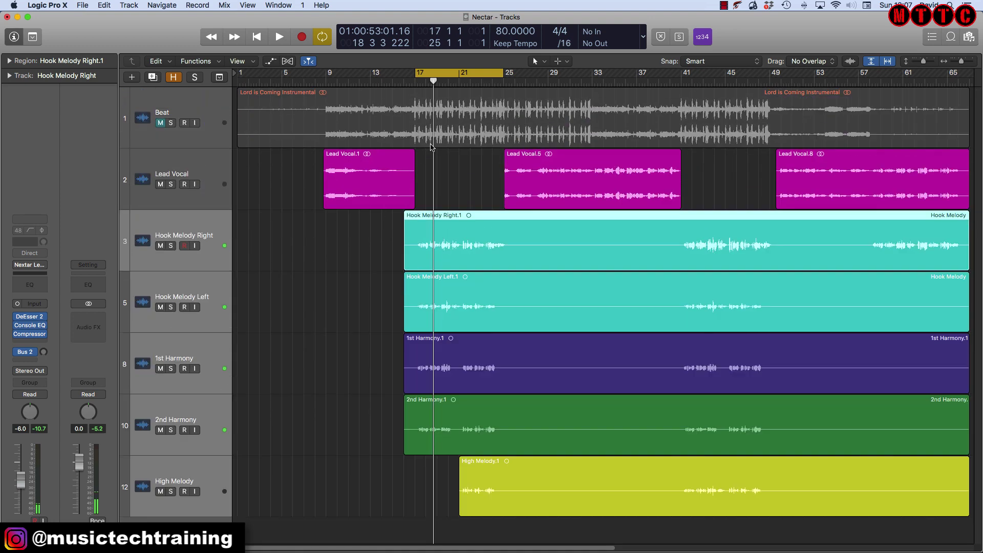
{"action": "left_click", "coordinate": [160, 122]}
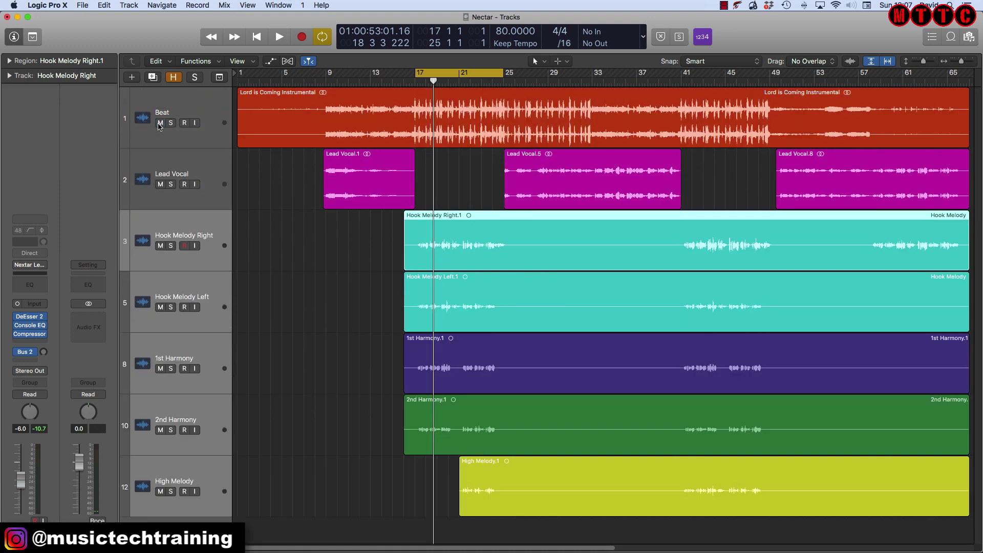
{"action": "key", "text": "space"}
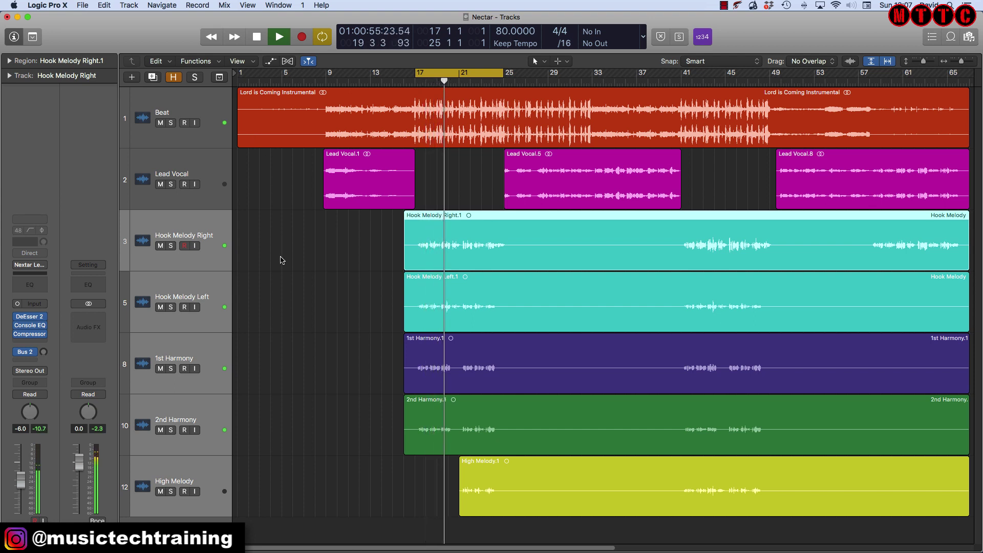
{"action": "key", "text": "space"}
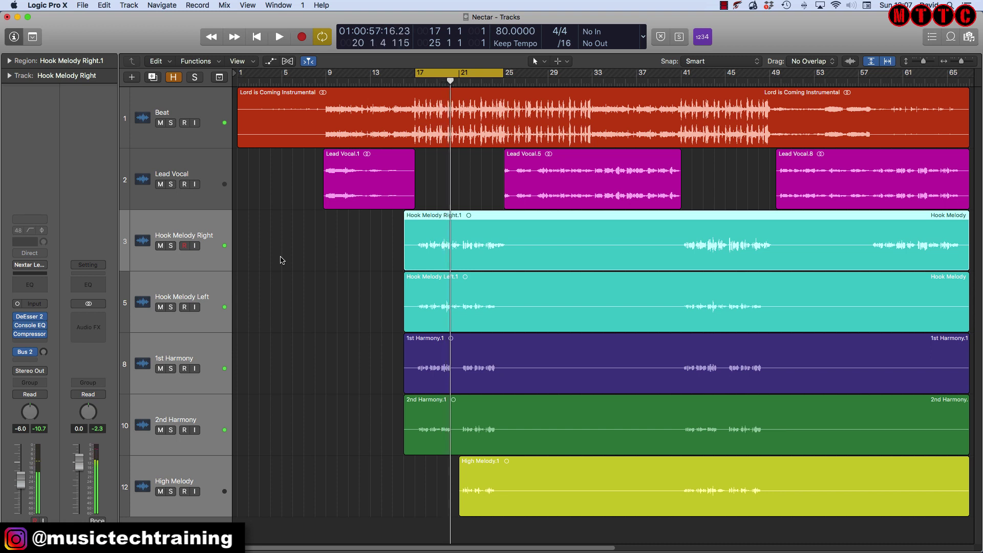
{"action": "left_click", "coordinate": [280, 260]}
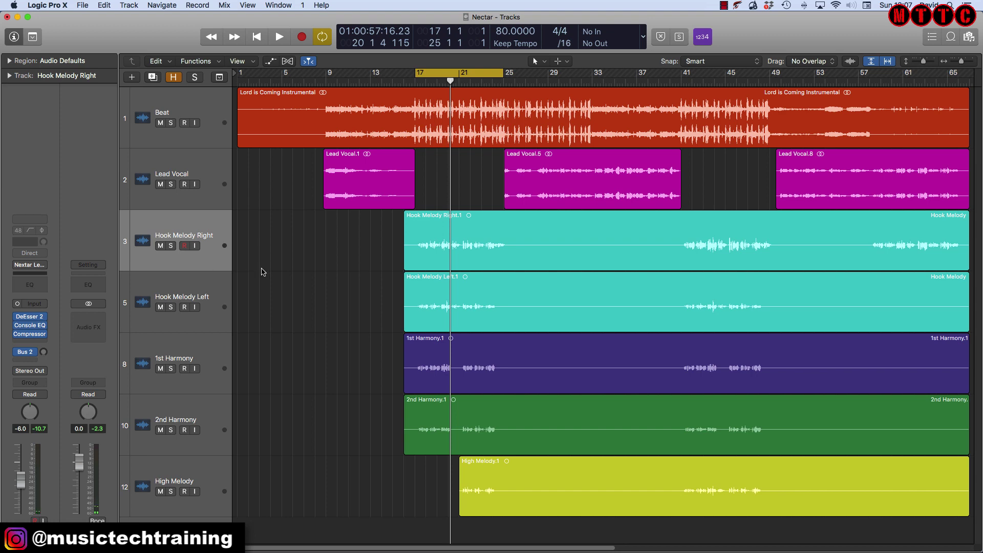
{"action": "key", "text": "x"}
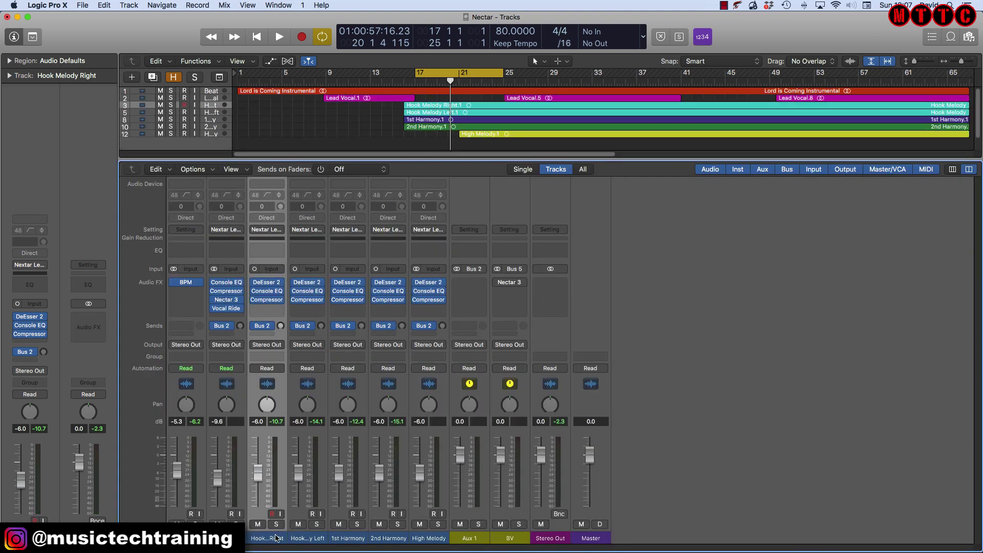
Select all five backing vocal strips and set their output to Bus 5 → BV
{"action": "left_click_drag", "start_coordinate": [275, 537], "coordinate": [415, 540]}
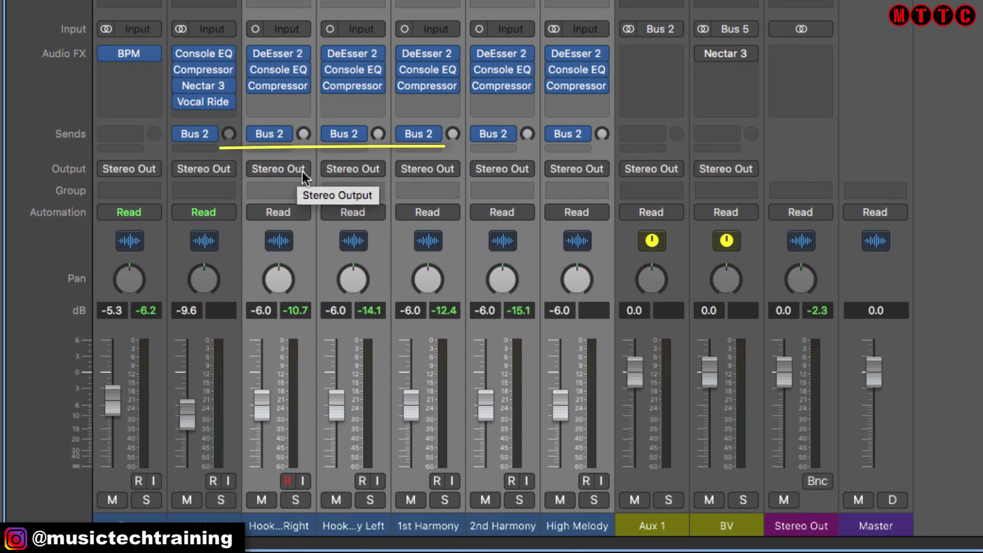
{"action": "left_click", "coordinate": [302, 171]}
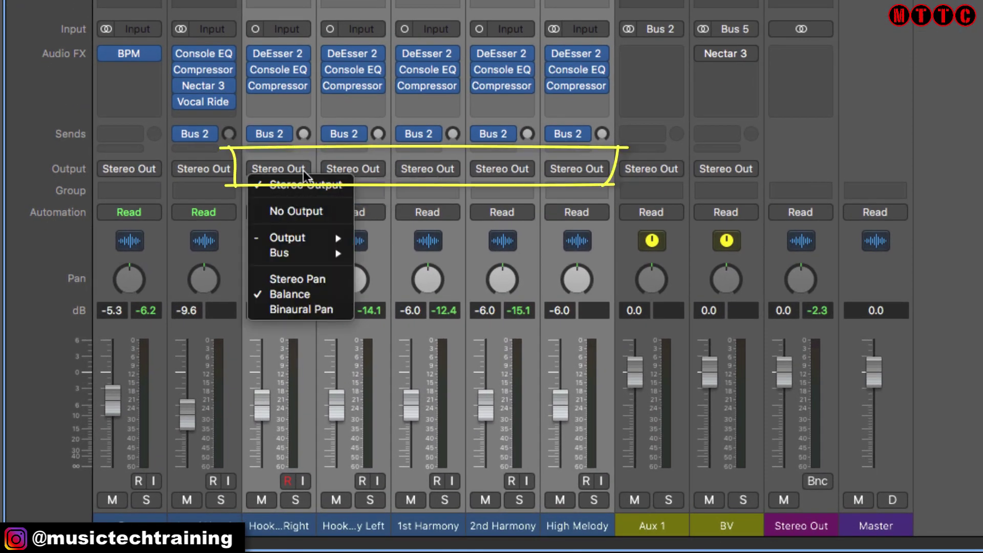
{"action": "mouse_move", "coordinate": [321, 257]}
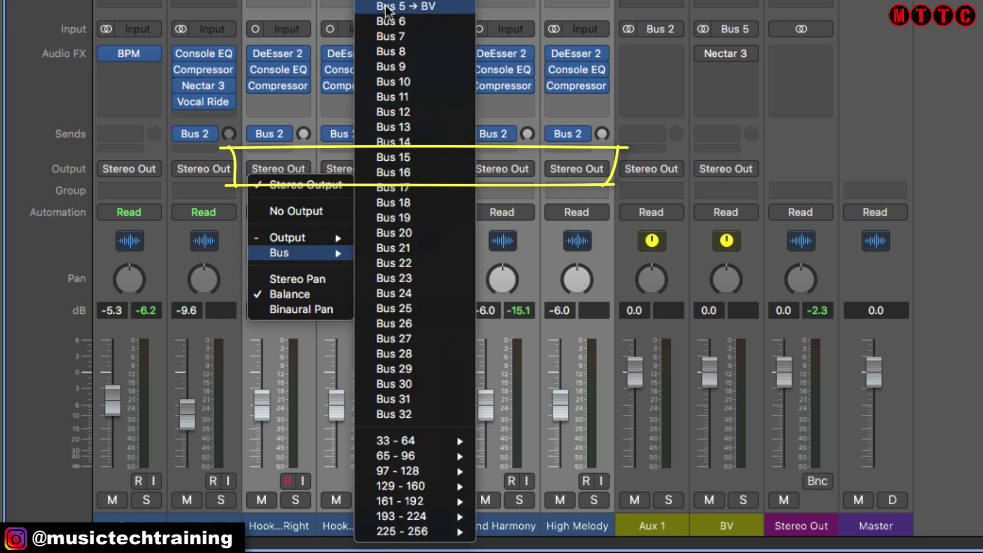
{"action": "left_click", "coordinate": [434, 7]}
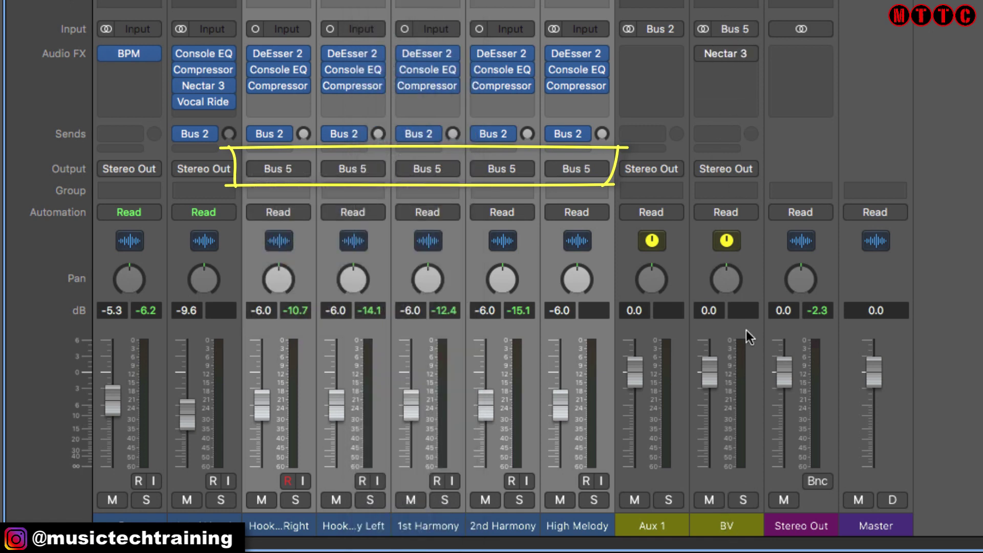
{"action": "mouse_move", "coordinate": [717, 49]}
Turn the bypassed Nectar 3 insert on the BV aux strip back on
{"action": "left_click", "coordinate": [704, 53]}
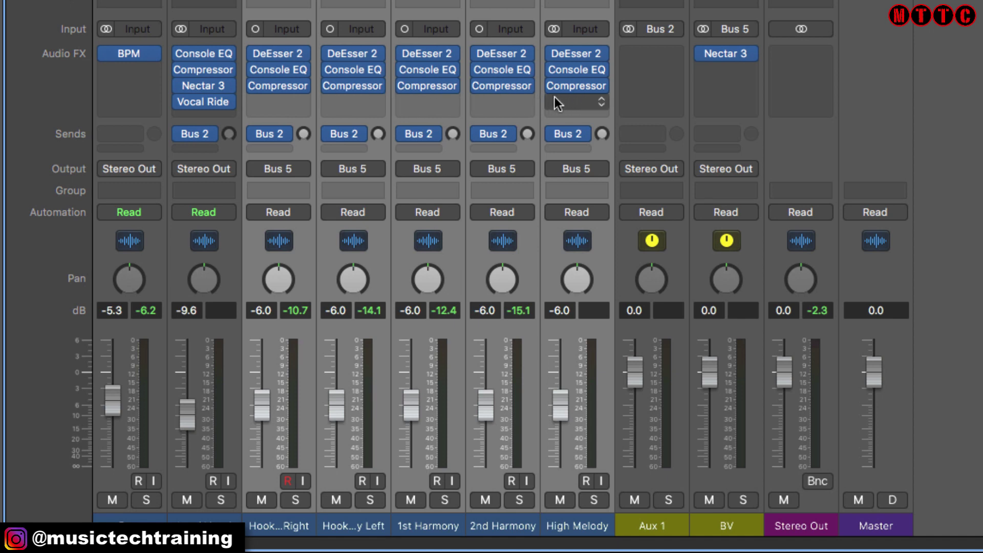
{"action": "mouse_move", "coordinate": [727, 54]}
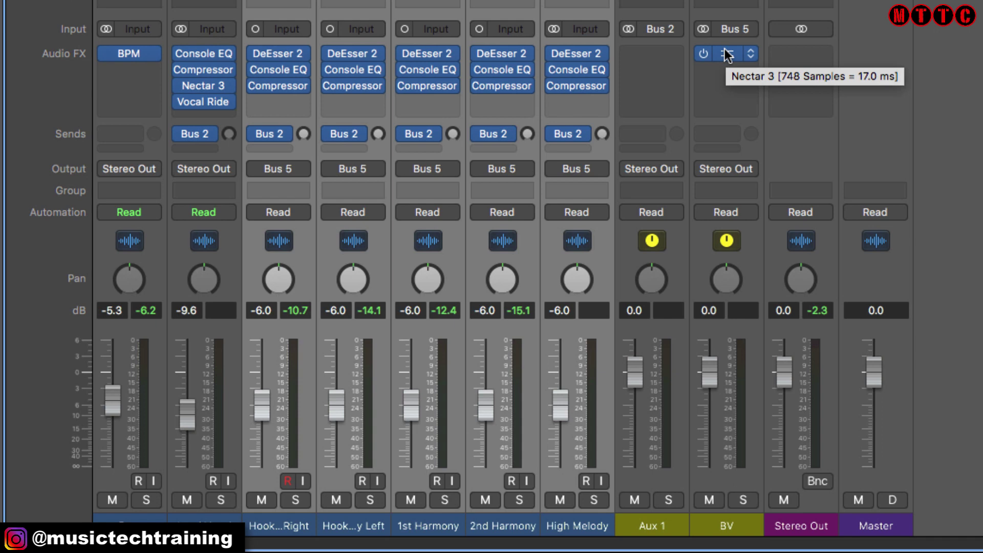
{"action": "mouse_move", "coordinate": [727, 55]}
{"action": "left_mouse_down"}
{"action": "mouse_move", "coordinate": [307, 132]}
{"action": "mouse_move", "coordinate": [272, 100]}
{"action": "mouse_move", "coordinate": [402, 101]}
{"action": "mouse_move", "coordinate": [277, 66]}
{"action": "mouse_move", "coordinate": [563, 51]}
{"action": "mouse_move", "coordinate": [723, 59]}
{"action": "left_mouse_up"}
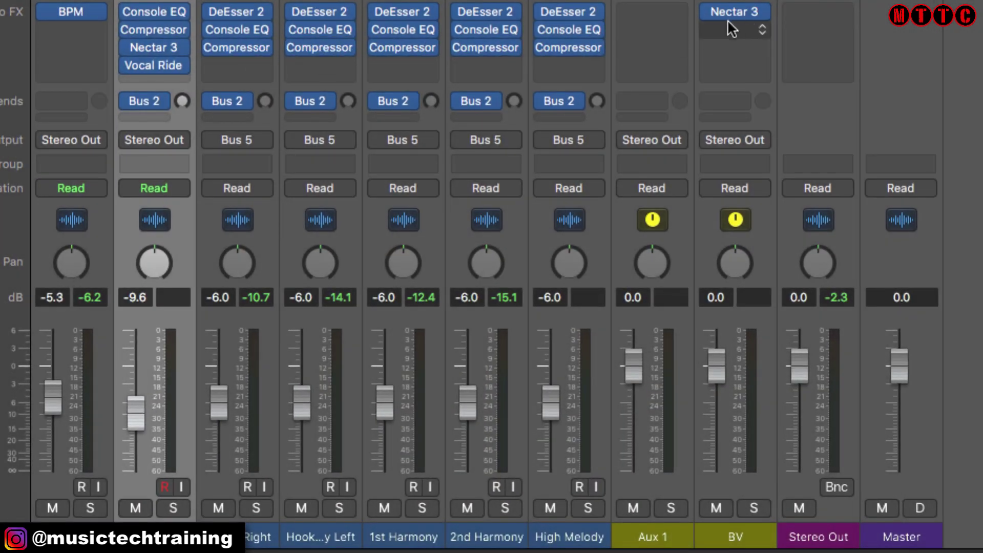
{"action": "mouse_move", "coordinate": [731, 10]}
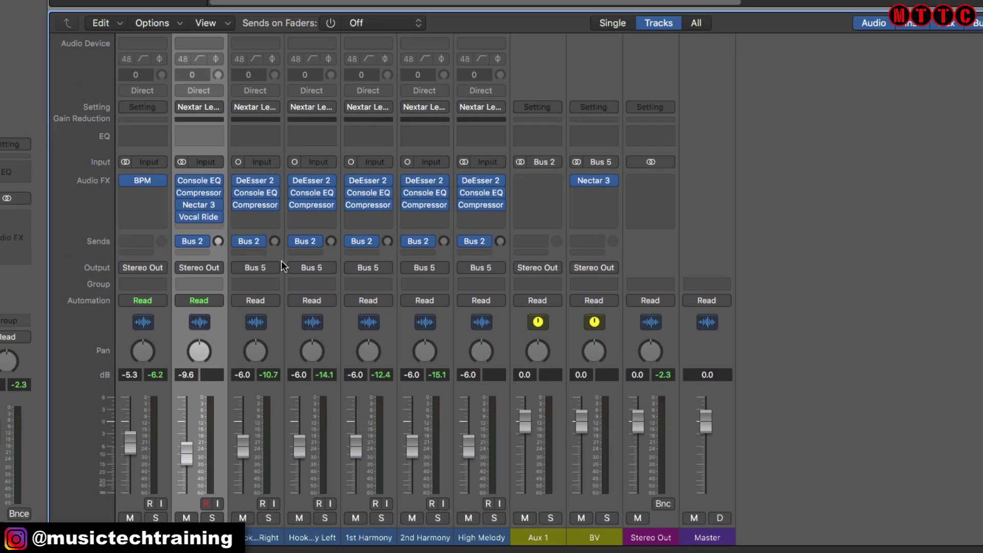
Close the Mixer, pan Hook Melody Left to -25 in the inspector, and play it back
{"action": "key", "text": "x"}
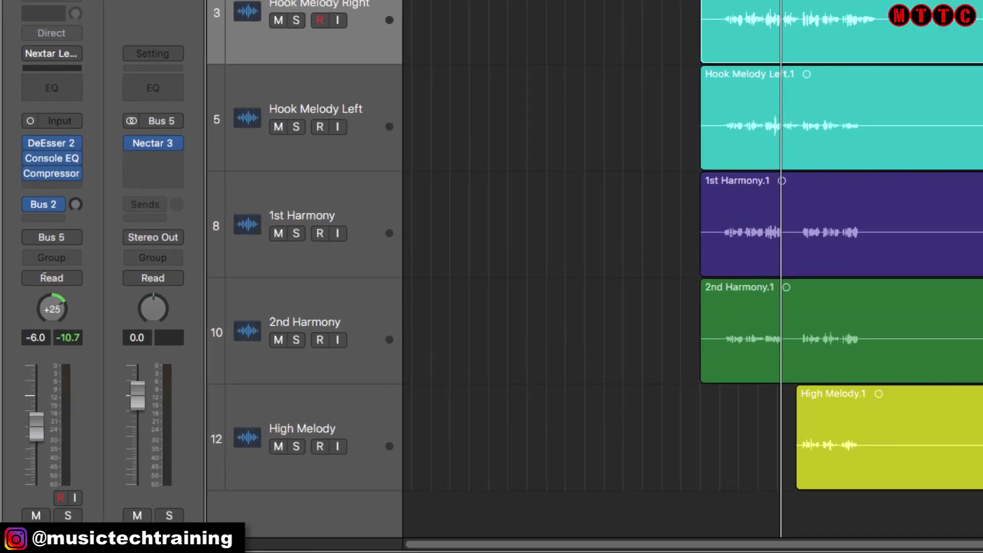
{"action": "mouse_move", "coordinate": [44, 275]}
{"action": "left_click", "coordinate": [287, 84]}
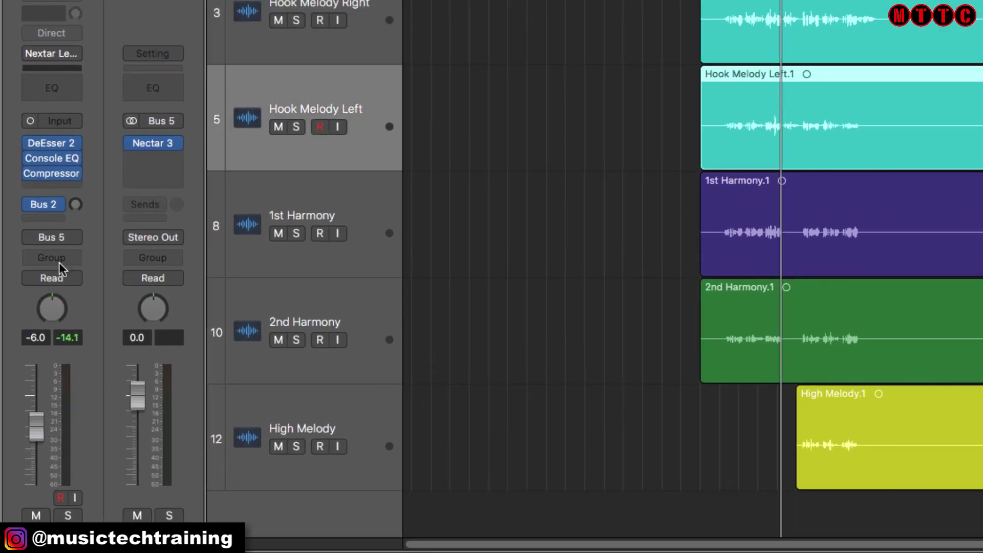
{"action": "left_click_drag", "start_coordinate": [52, 308], "coordinate": [44, 329]}
{"action": "mouse_move", "coordinate": [176, 147]}
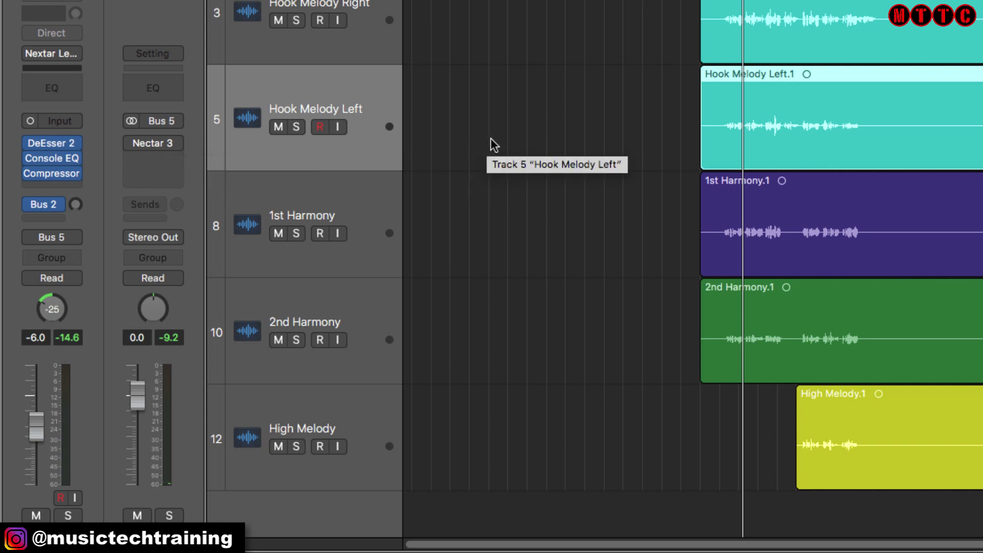
{"action": "key", "text": "space"}
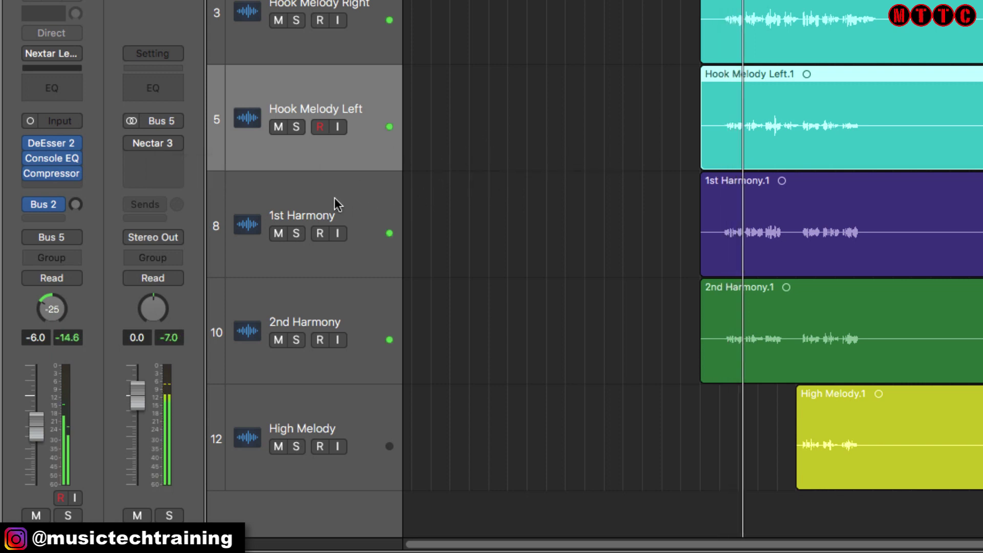
Nudge 1st Harmony's pan left, pan 2nd Harmony to +13, and audition the harmonies
{"action": "left_click", "coordinate": [345, 211]}
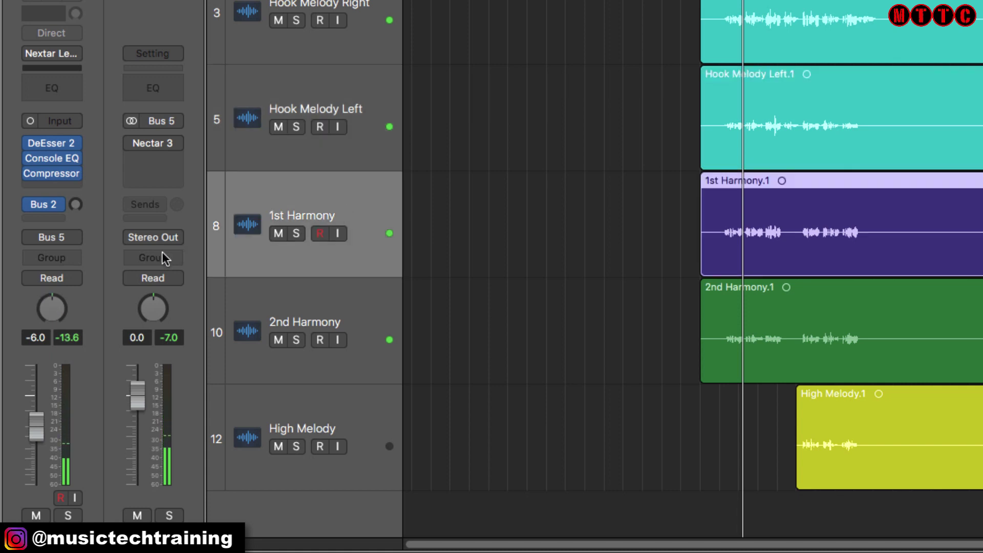
{"action": "left_click_drag", "start_coordinate": [52, 308], "coordinate": [52, 313]}
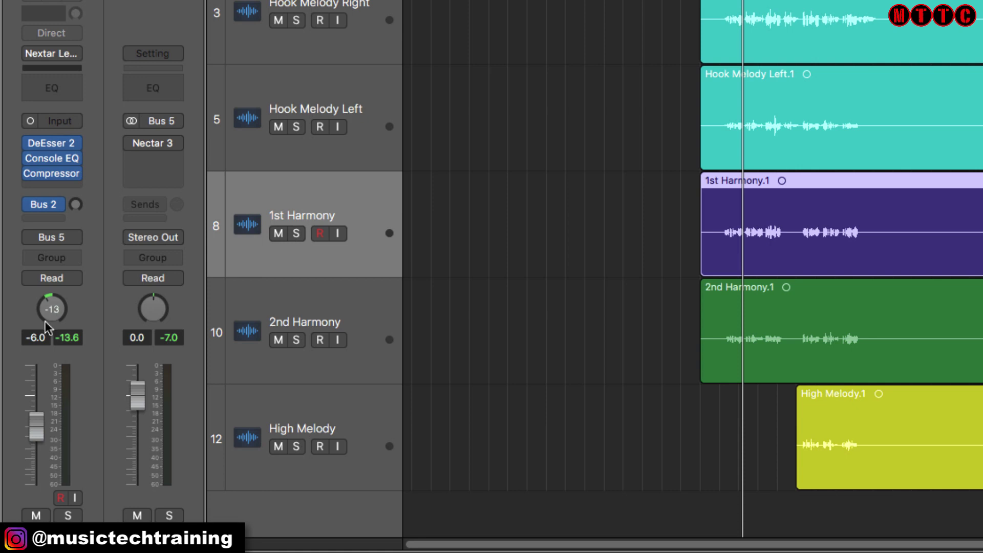
{"action": "left_click", "coordinate": [380, 335]}
{"action": "left_click_drag", "start_coordinate": [56, 307], "coordinate": [47, 286]}
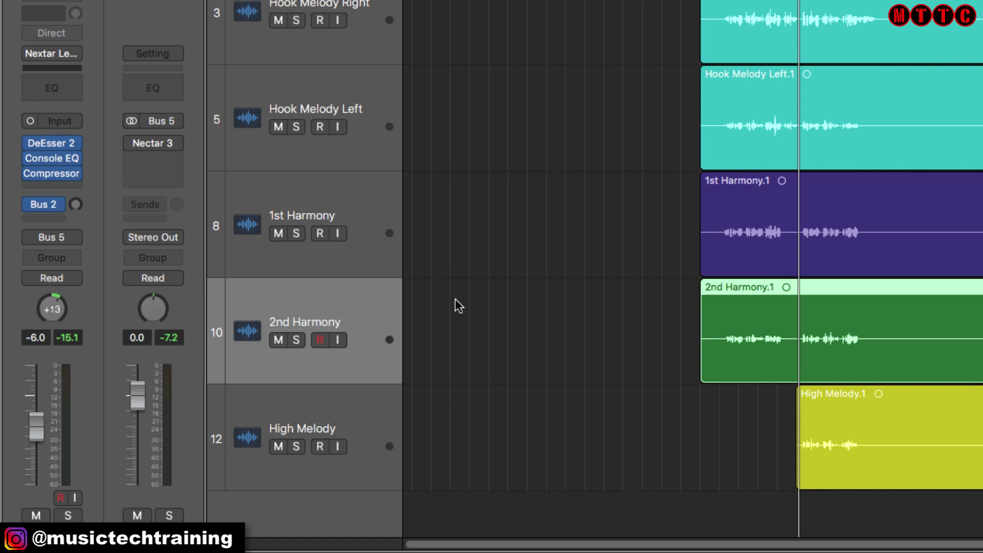
{"action": "key", "text": "space"}
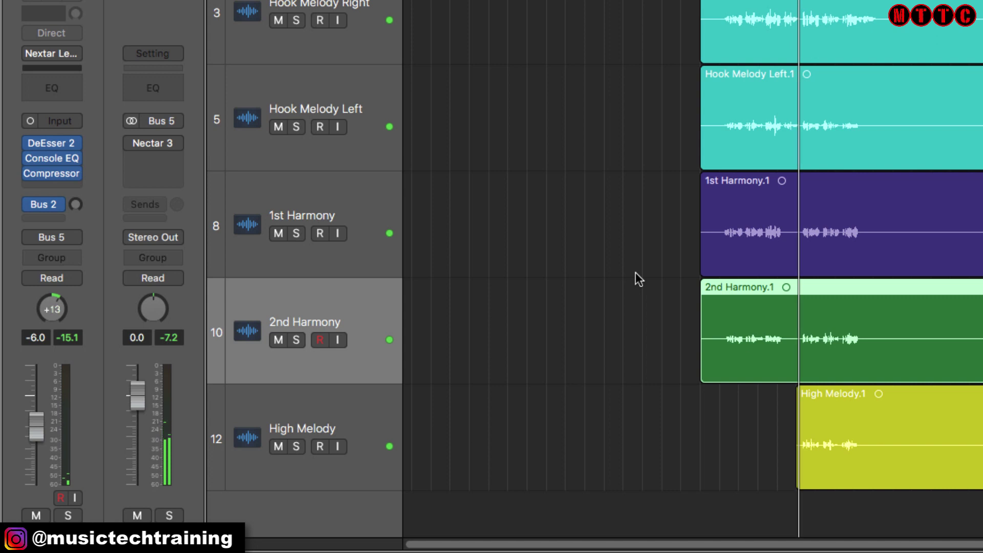
{"action": "key", "text": "space"}
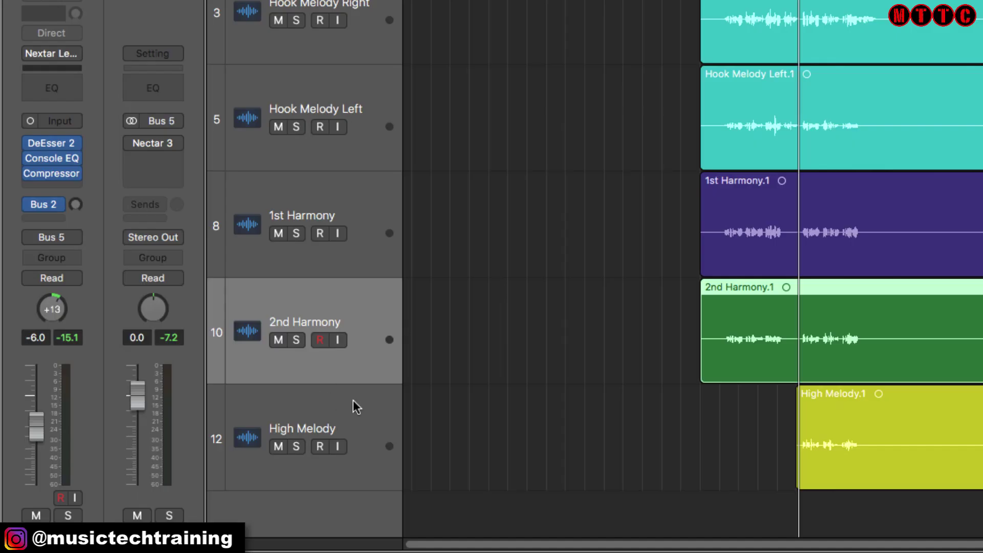
Select the High Melody track, play it back, and select the High Melody.1 region
{"action": "left_click", "coordinate": [348, 412]}
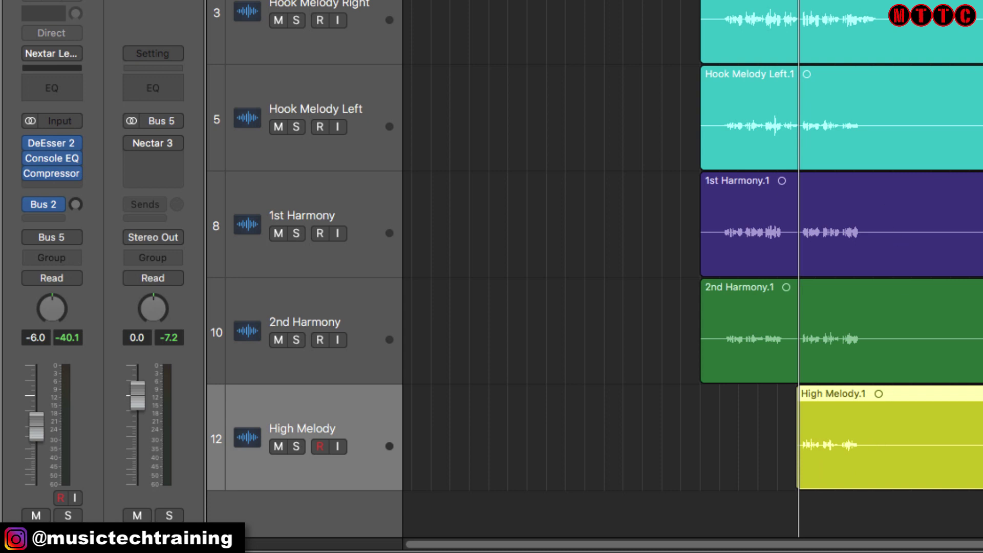
{"action": "key", "text": "space"}
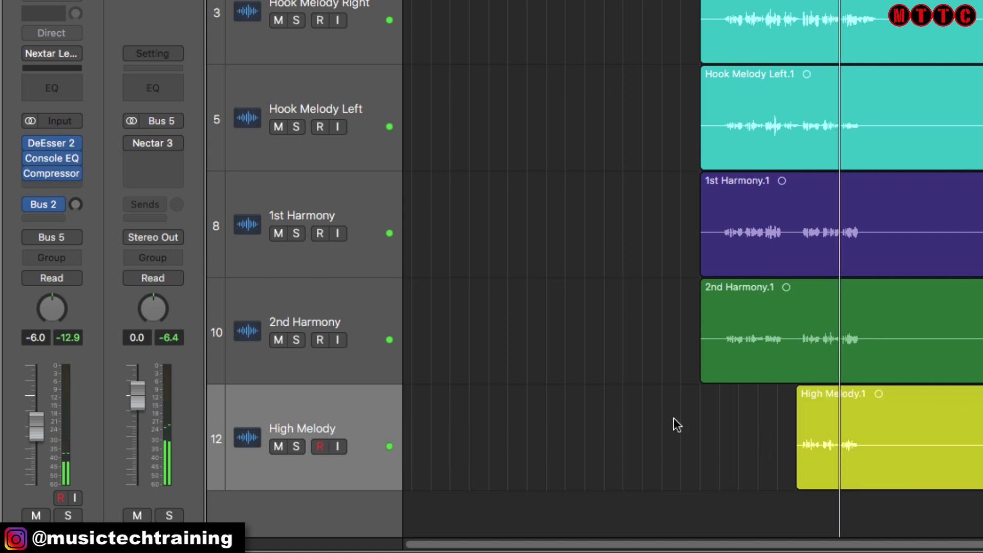
{"action": "left_click", "coordinate": [375, 416]}
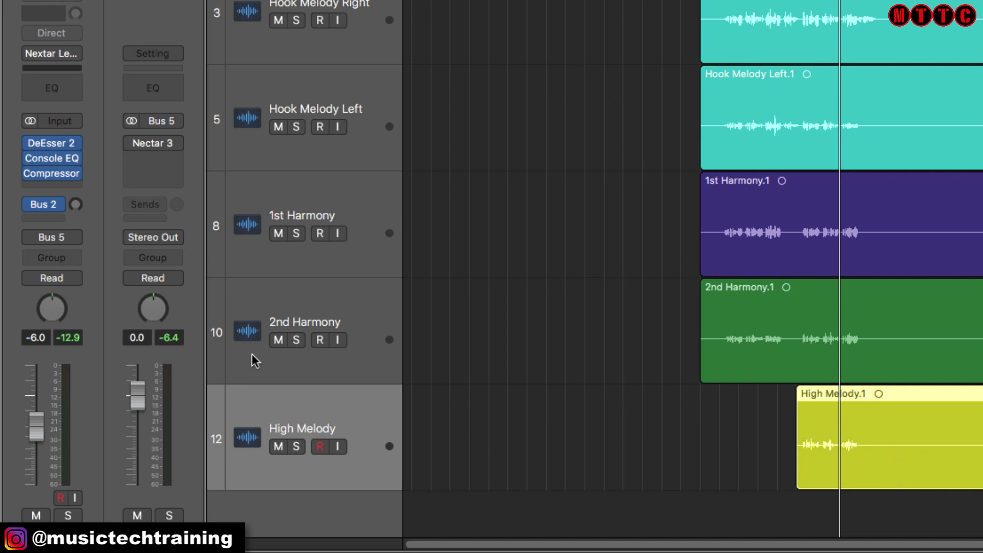
Insert a stereo Sample Delay on High Melody with Delay Left at 1280, then play back
{"action": "left_click", "coordinate": [69, 185]}
{"action": "mouse_move", "coordinate": [93, 321]}
{"action": "mouse_move", "coordinate": [255, 353]}
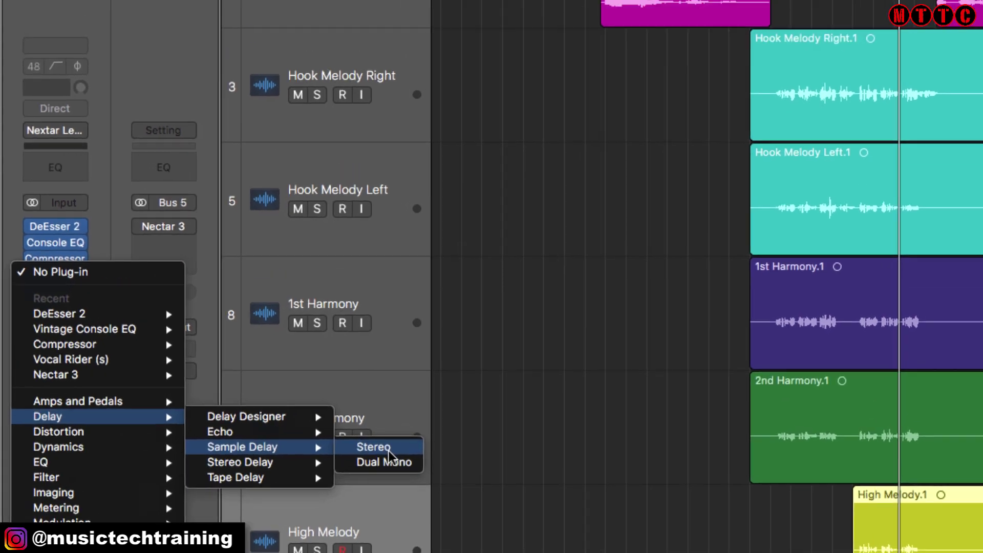
{"action": "left_click", "coordinate": [360, 351]}
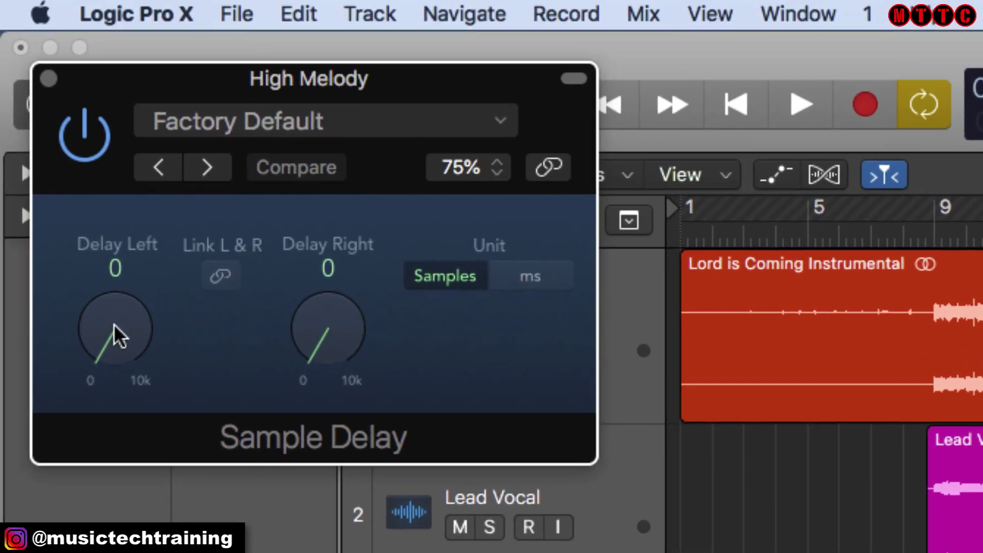
{"action": "left_click_drag", "start_coordinate": [114, 324], "coordinate": [117, 309]}
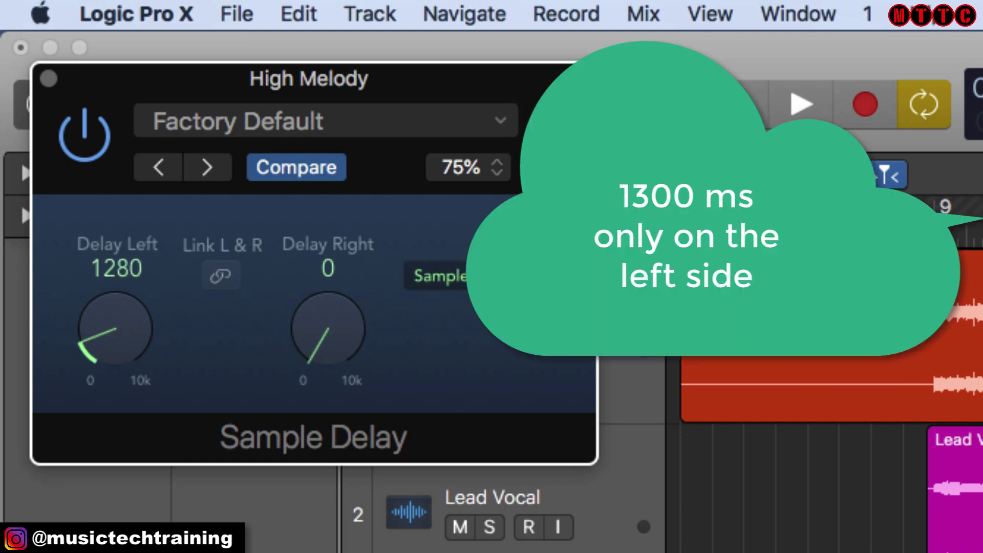
{"action": "key", "text": "super+w"}
{"action": "key", "text": "space"}
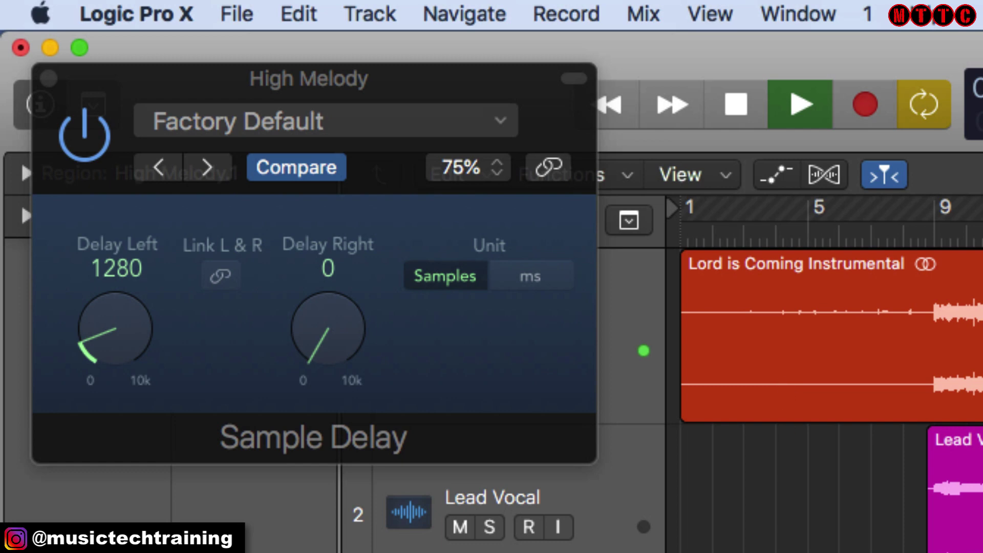
{"action": "key", "text": "space"}
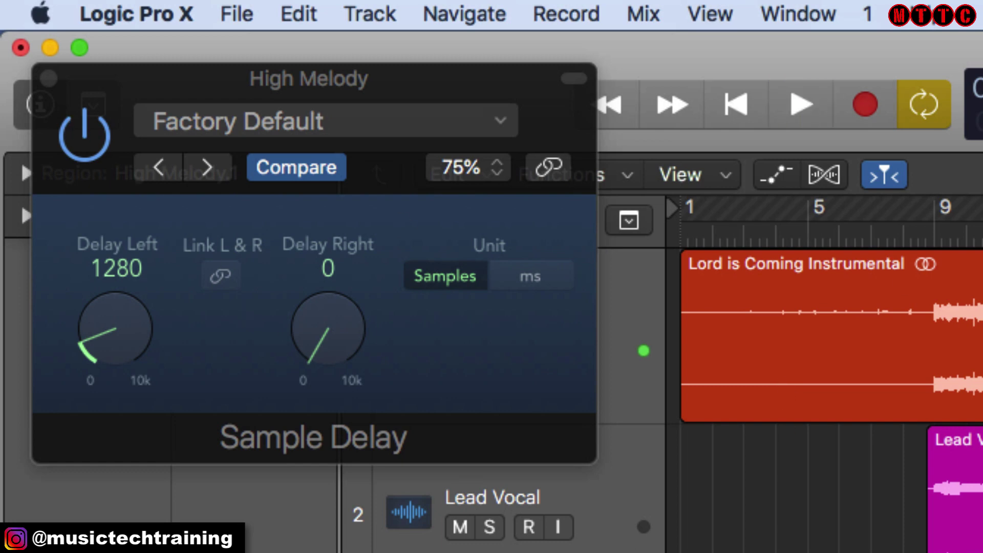
{"action": "key", "text": "space"}
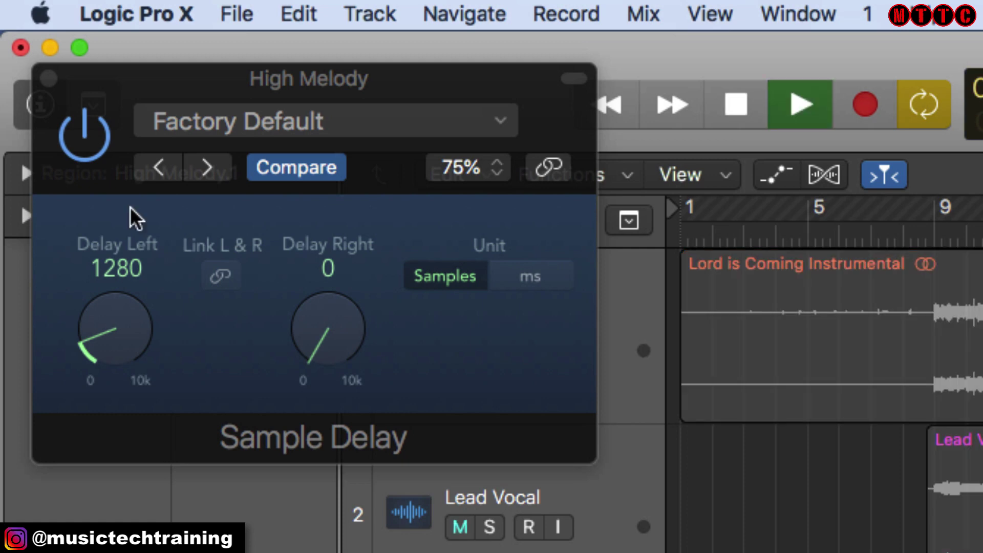
{"action": "left_click", "coordinate": [85, 136]}
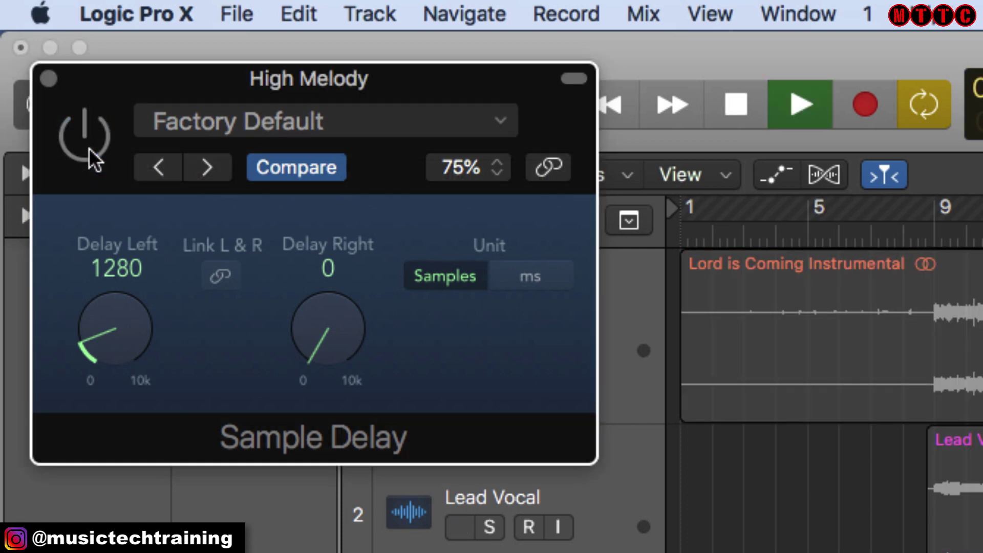
{"action": "left_click", "coordinate": [88, 147]}
{"action": "key", "text": "space"}
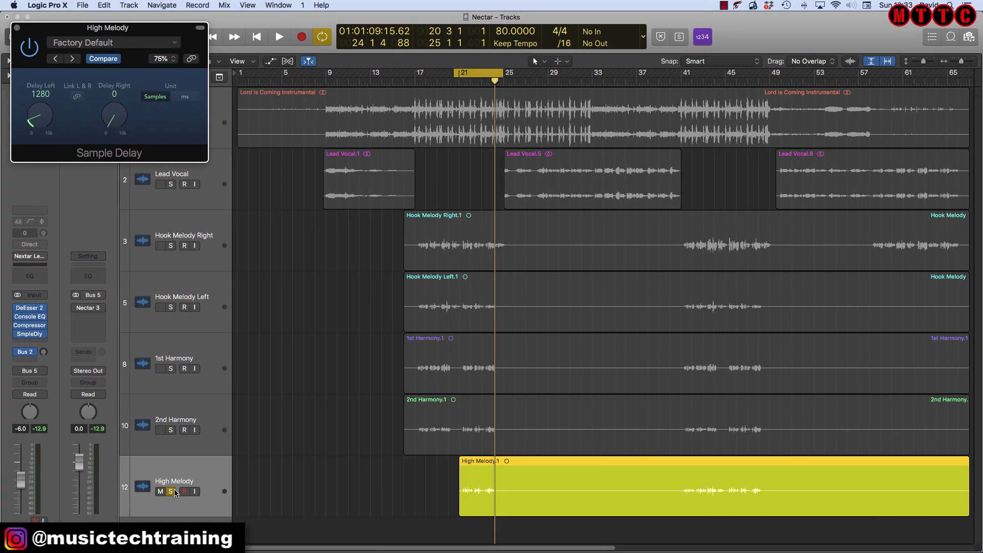
{"action": "key", "text": "space"}
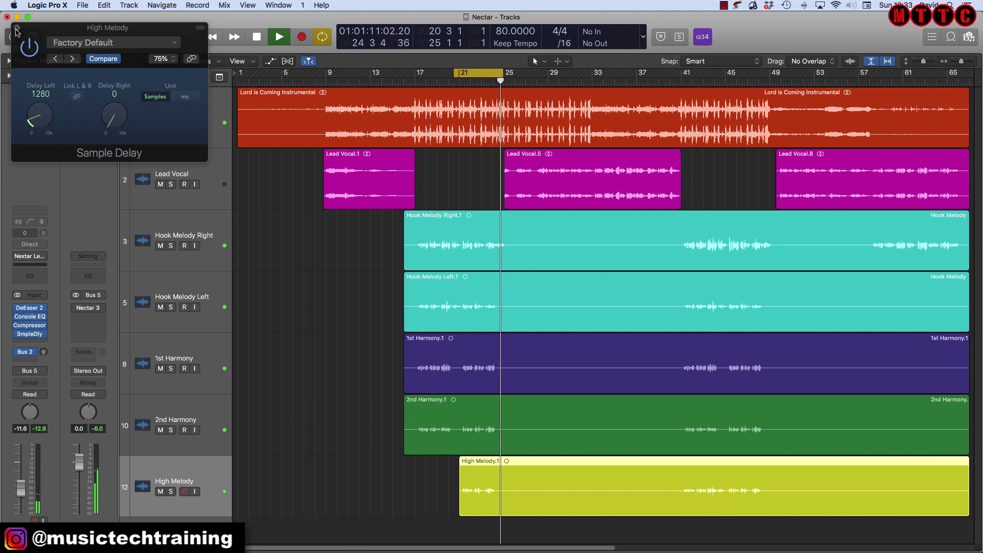
Close the Sample Delay window and raise High Melody's fader from -21.5 to -16.2 dB during playback
{"action": "left_click", "coordinate": [17, 27]}
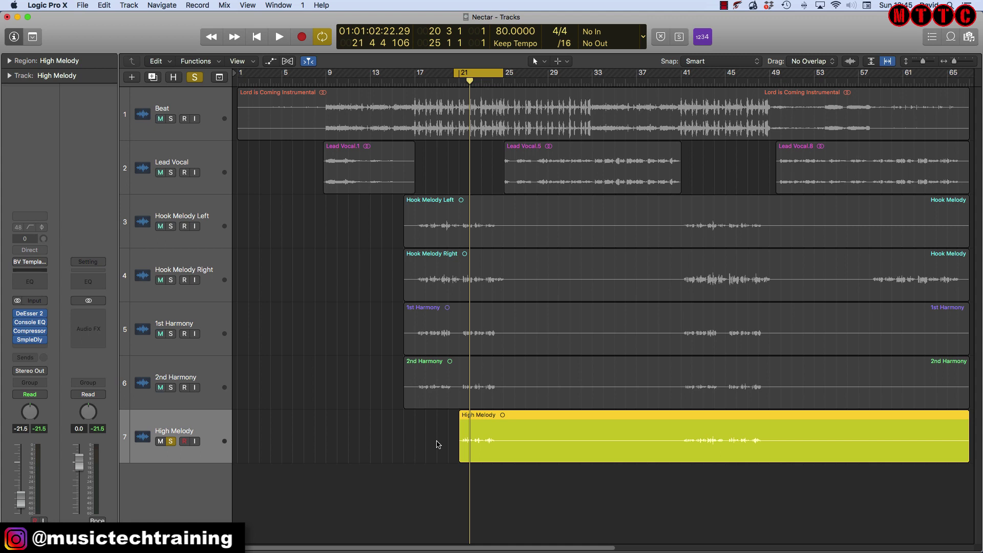
{"action": "key", "text": "space"}
{"action": "left_click_drag", "start_coordinate": [20, 500], "coordinate": [26, 491]}
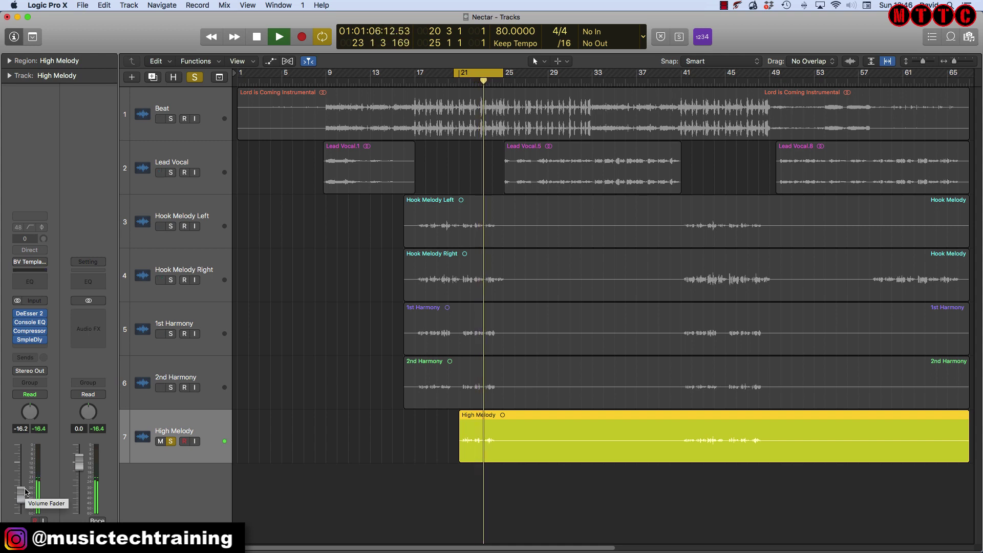
{"action": "key", "text": "space"}
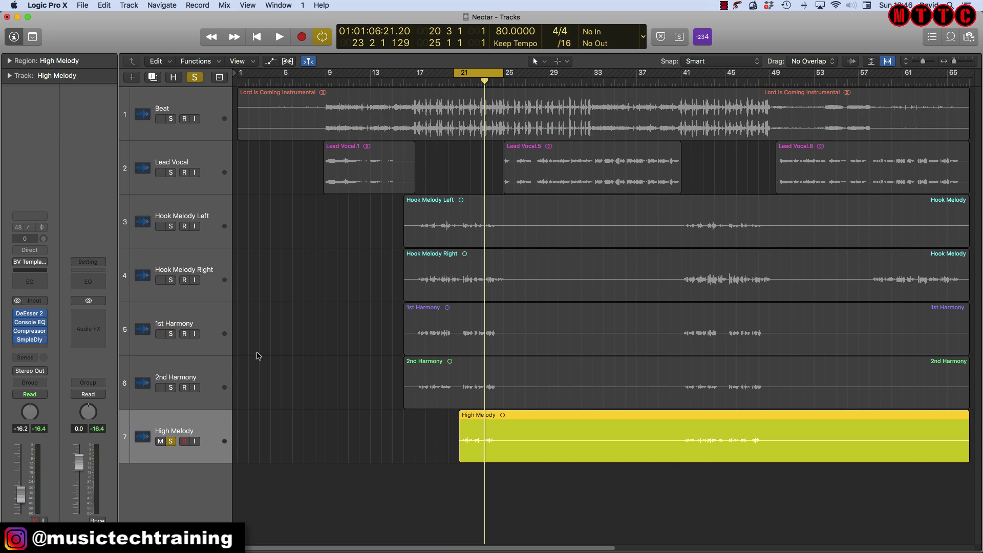
Turn up the LOW CUT knob on High Melody's Vintage Console EQ, then close its window
{"action": "mouse_move", "coordinate": [35, 322]}
{"action": "left_click", "coordinate": [32, 323]}
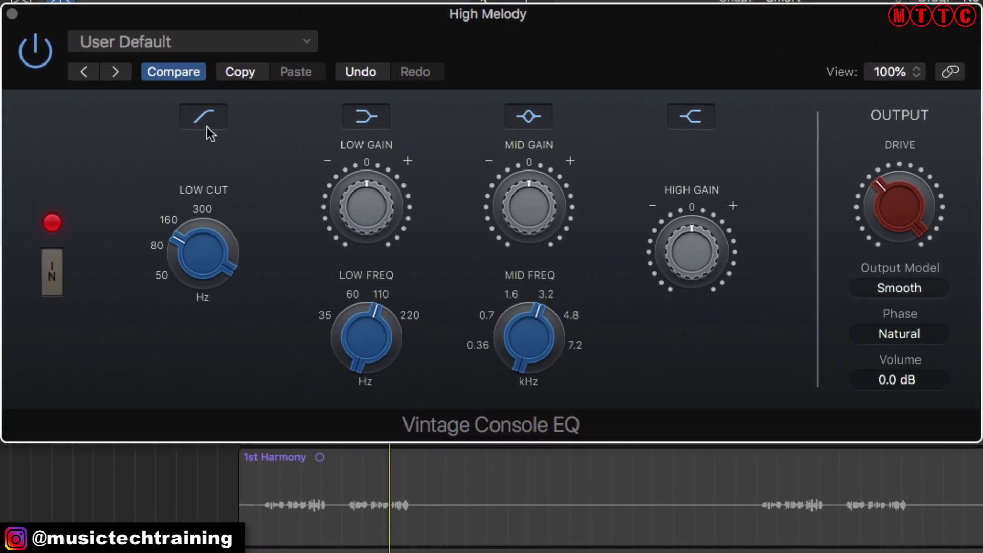
{"action": "mouse_move", "coordinate": [190, 257]}
{"action": "left_click_drag", "start_coordinate": [184, 250], "coordinate": [182, 242]}
{"action": "left_click_drag", "start_coordinate": [182, 241], "coordinate": [207, 107]}
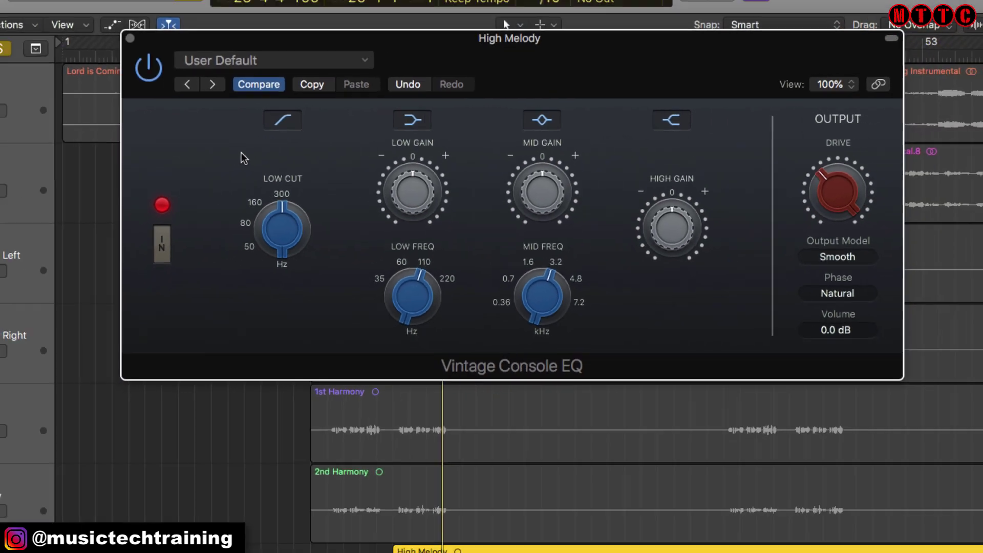
{"action": "left_click", "coordinate": [30, 322]}
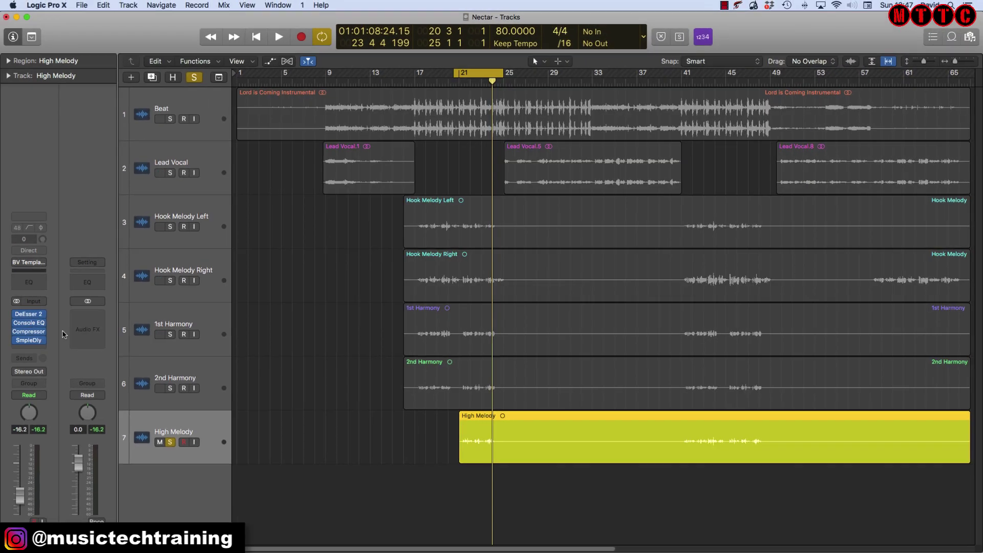
Add a Channel EQ to High Melody with its low-cut band enabled at 310 Hz
{"action": "left_click", "coordinate": [34, 283]}
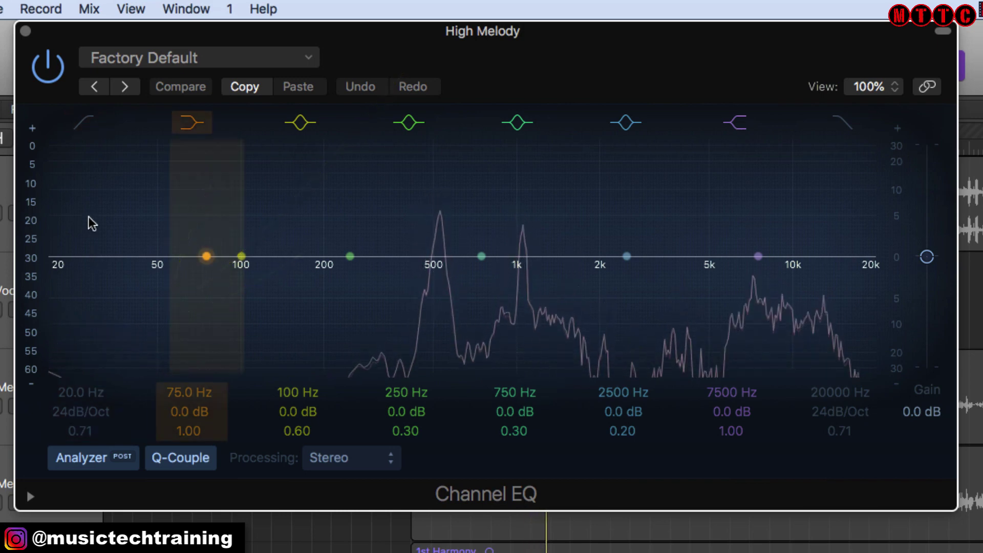
{"action": "left_click", "coordinate": [81, 123]}
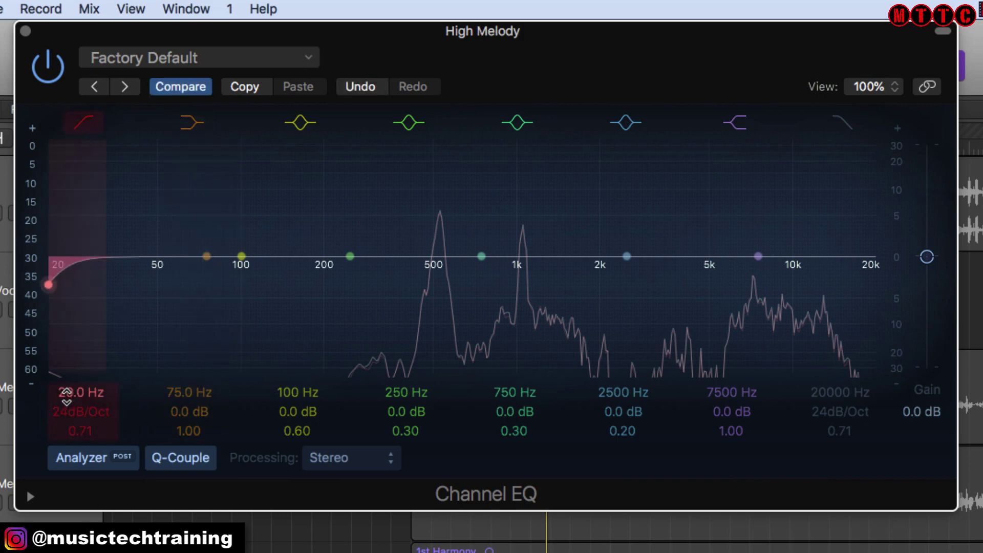
{"action": "left_click_drag", "start_coordinate": [81, 393], "coordinate": [62, 357]}
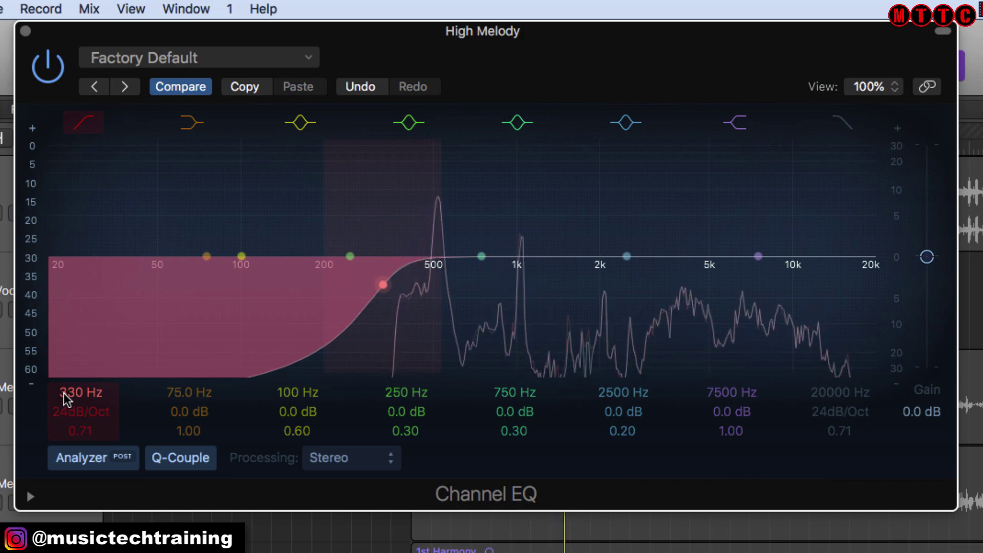
{"action": "left_click_drag", "start_coordinate": [64, 395], "coordinate": [64, 400]}
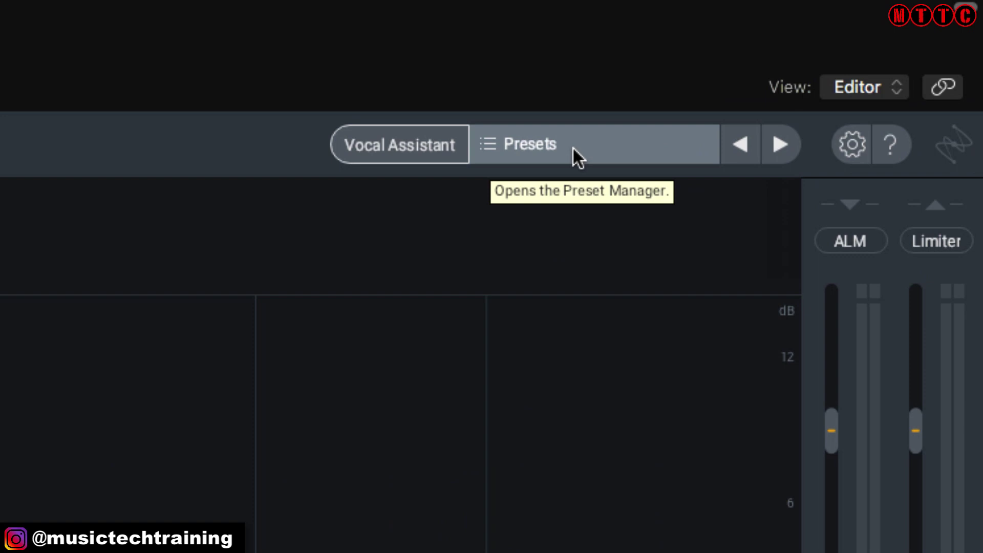
Open Nectar's preset manager and load Clean R&B from the Music folder
{"action": "left_click", "coordinate": [572, 146]}
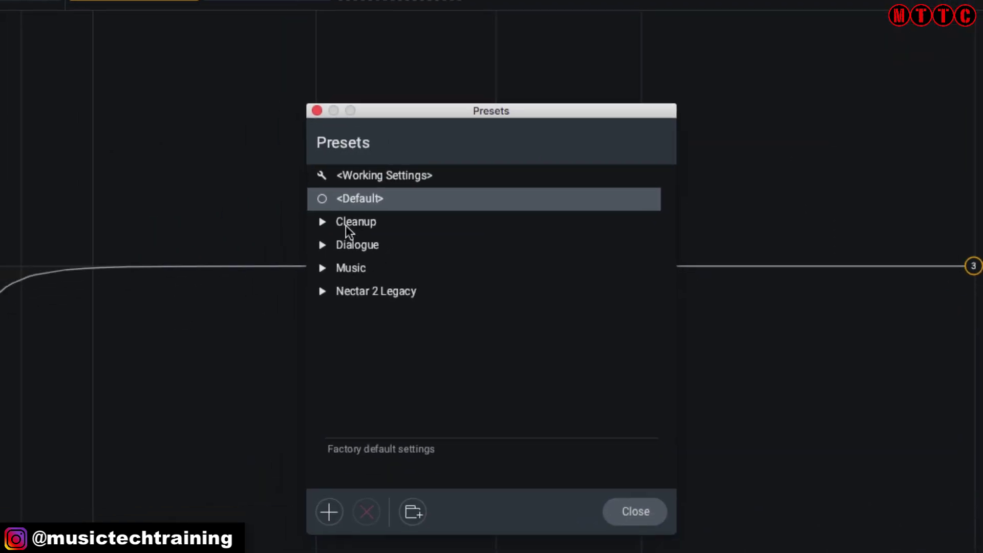
{"action": "left_click", "coordinate": [323, 268]}
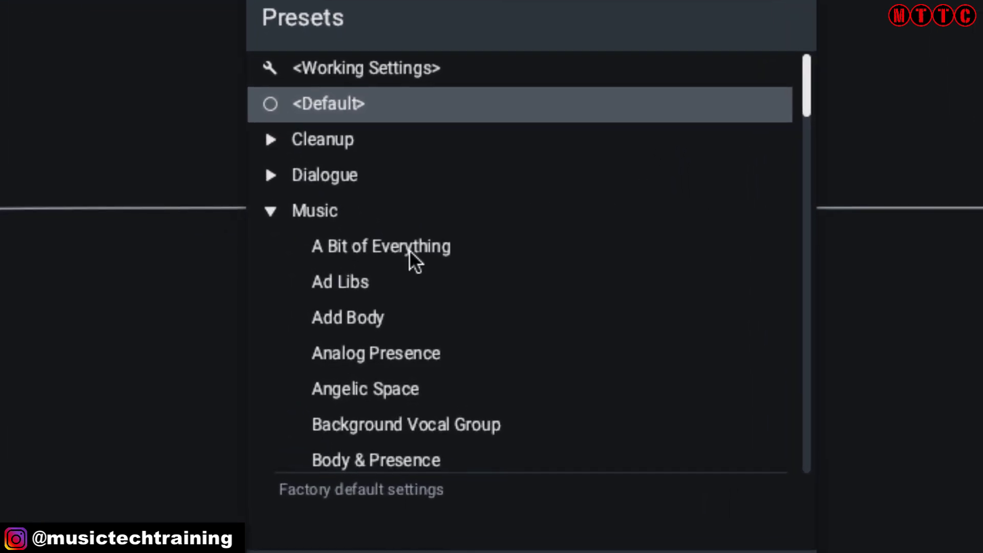
{"action": "left_click_drag", "start_coordinate": [805, 97], "coordinate": [802, 180]}
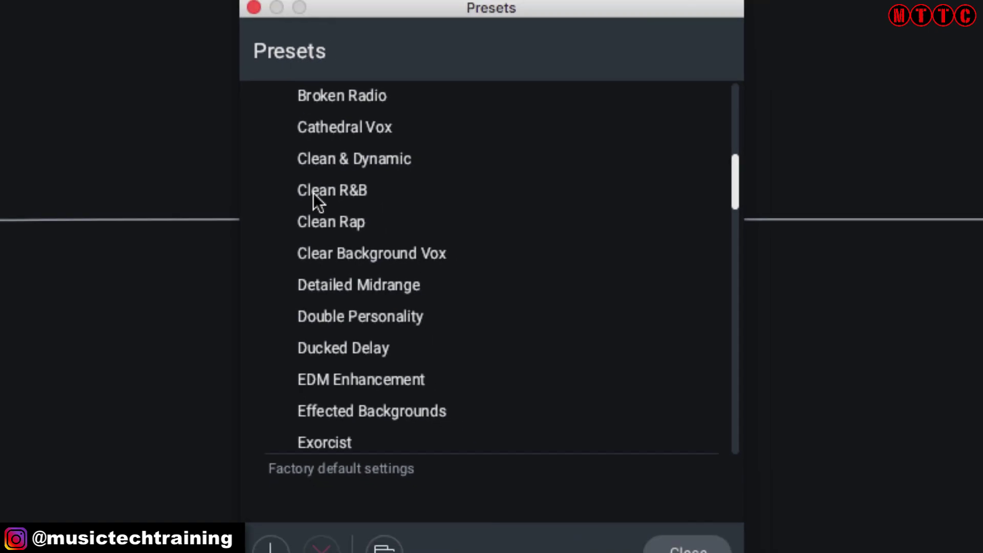
{"action": "left_click", "coordinate": [314, 194]}
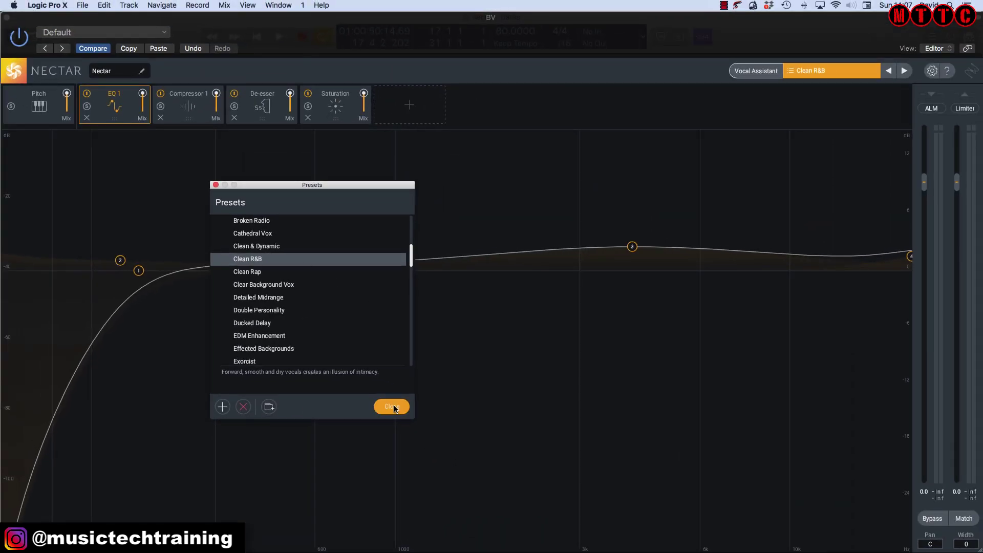
Close the preset manager and inspect the Pitch and EQ 1 modules
{"action": "left_click", "coordinate": [392, 407]}
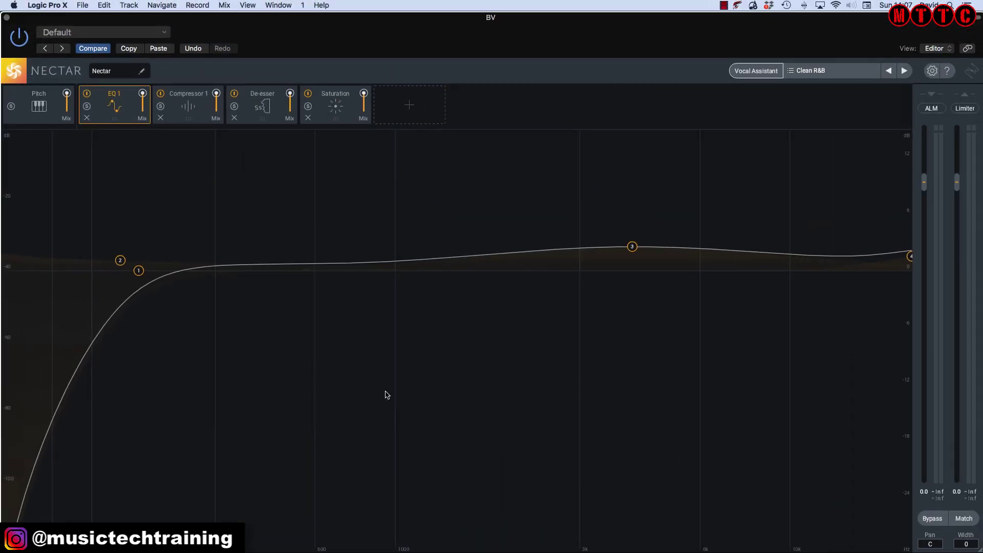
{"action": "left_click", "coordinate": [40, 100]}
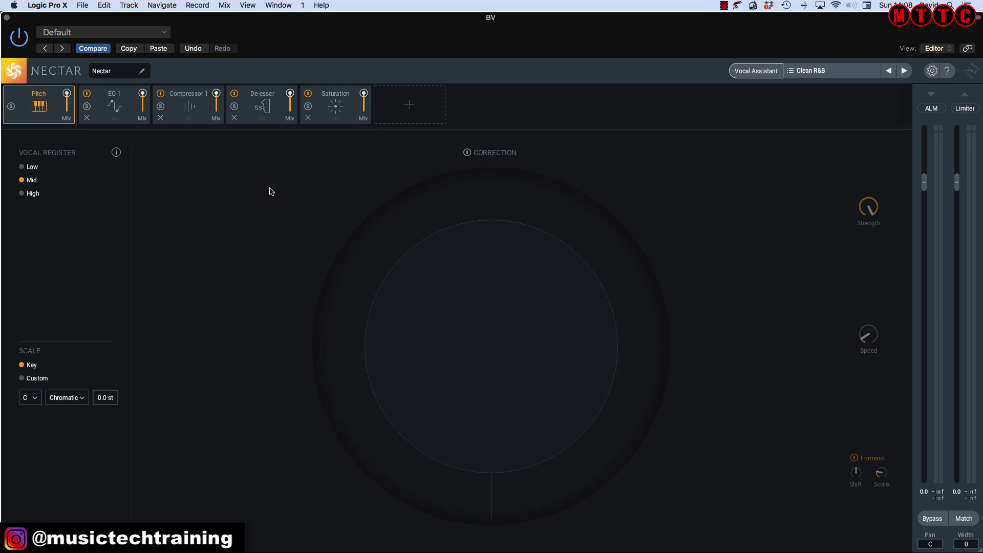
{"action": "left_click", "coordinate": [113, 106]}
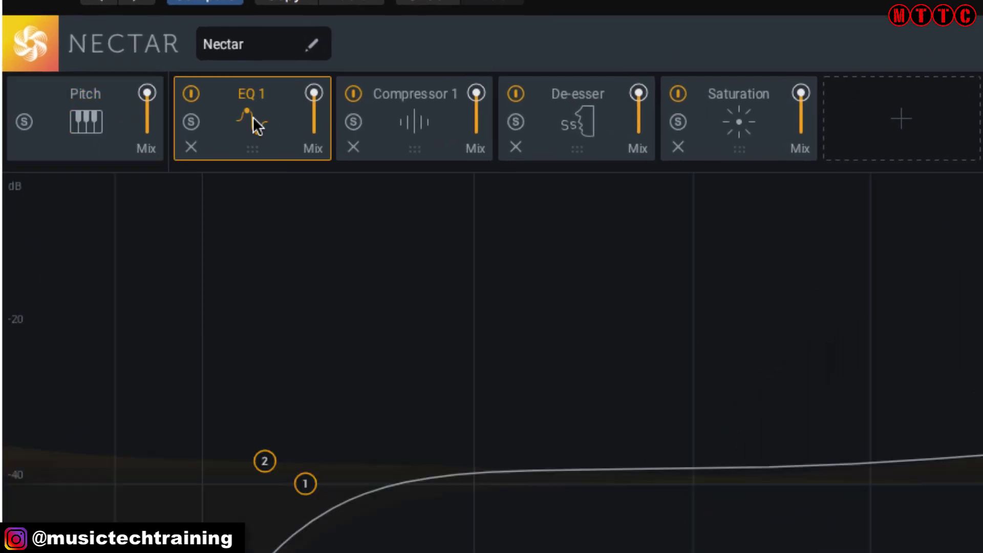
Preview Compressor 1, De-esser and Saturation with the vocals playing, ending on EQ 1's Clean R&B curve
{"action": "left_click", "coordinate": [417, 131]}
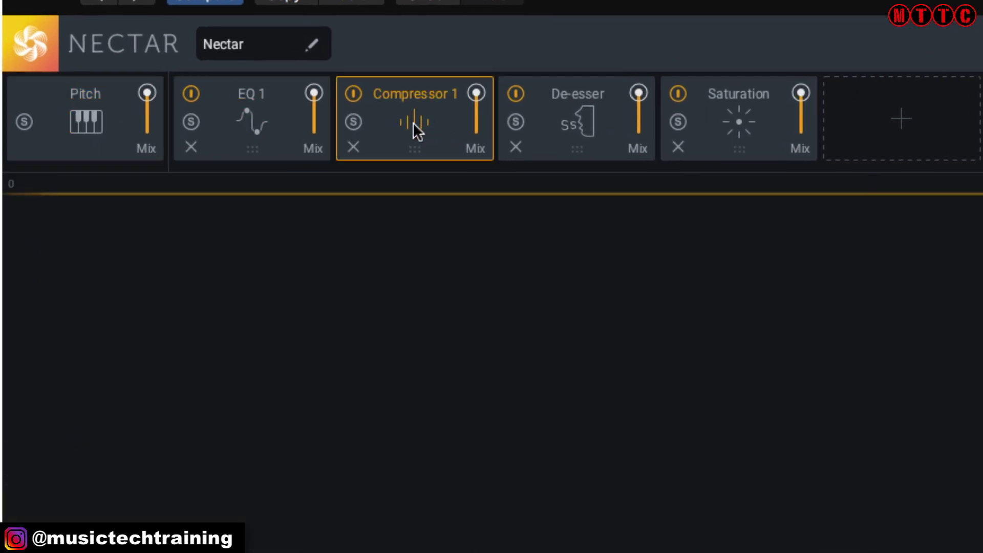
{"action": "left_click", "coordinate": [597, 121]}
{"action": "left_click", "coordinate": [744, 116]}
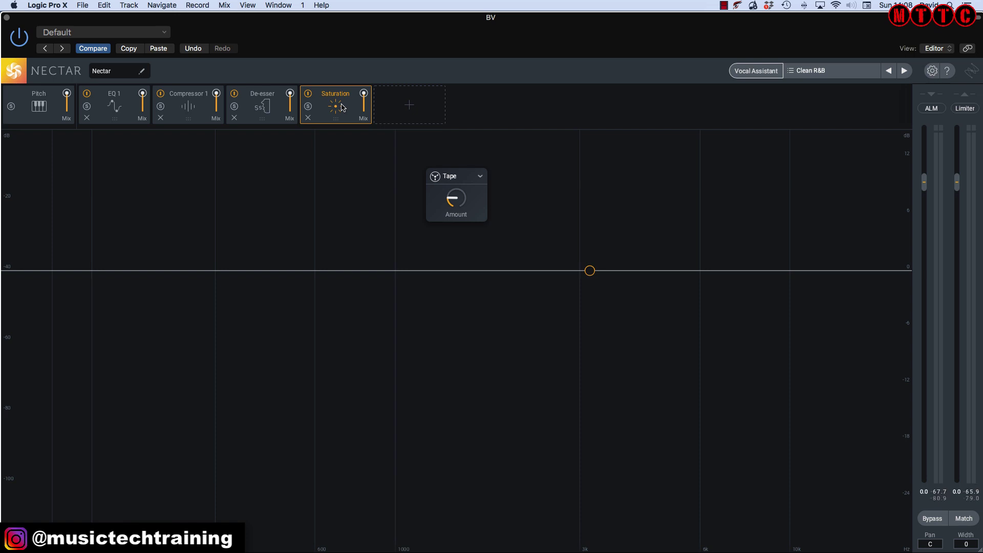
{"action": "key", "text": "space"}
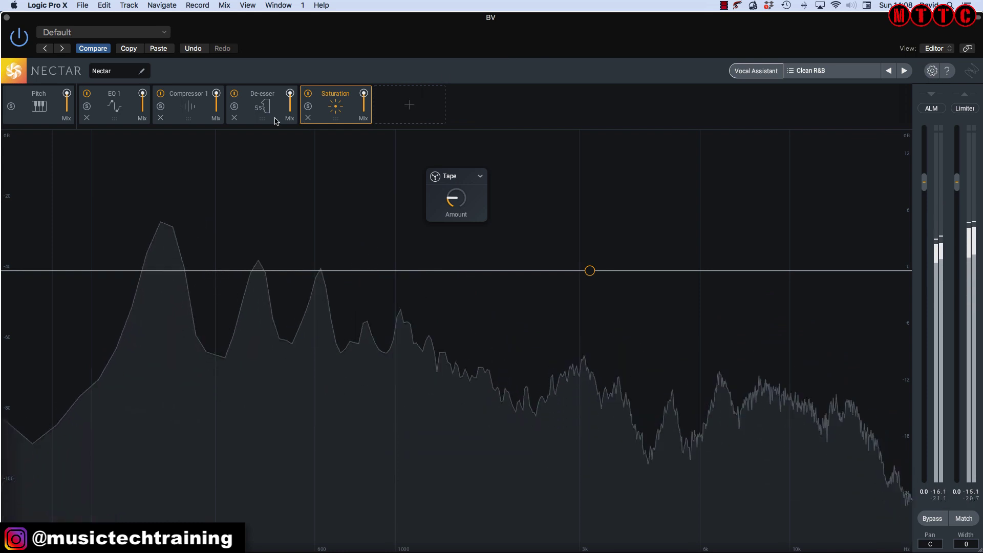
{"action": "left_click", "coordinate": [119, 111]}
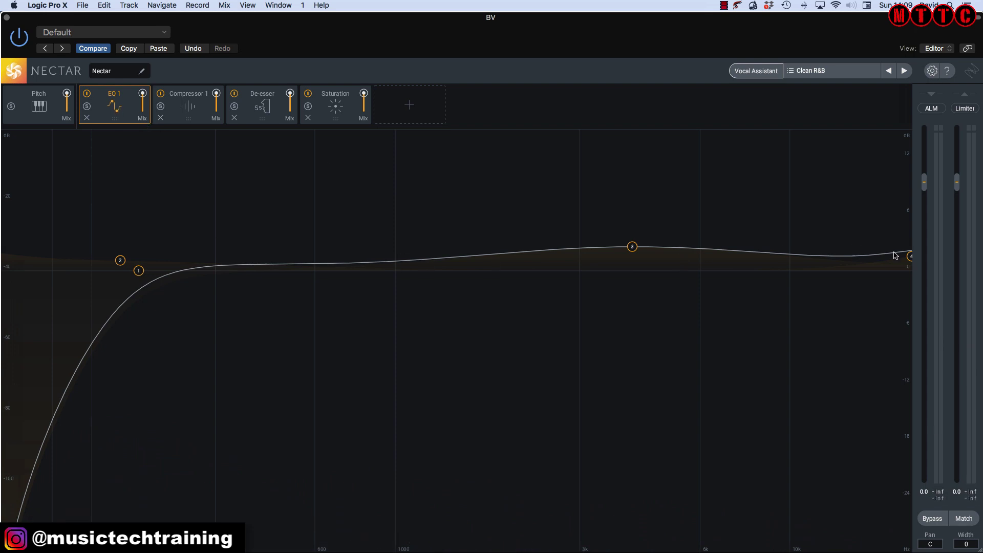
Move EQ 1's high-shelf band to about 13,106 Hz with a 2.2 dB boost and audition it
{"action": "left_click", "coordinate": [908, 256]}
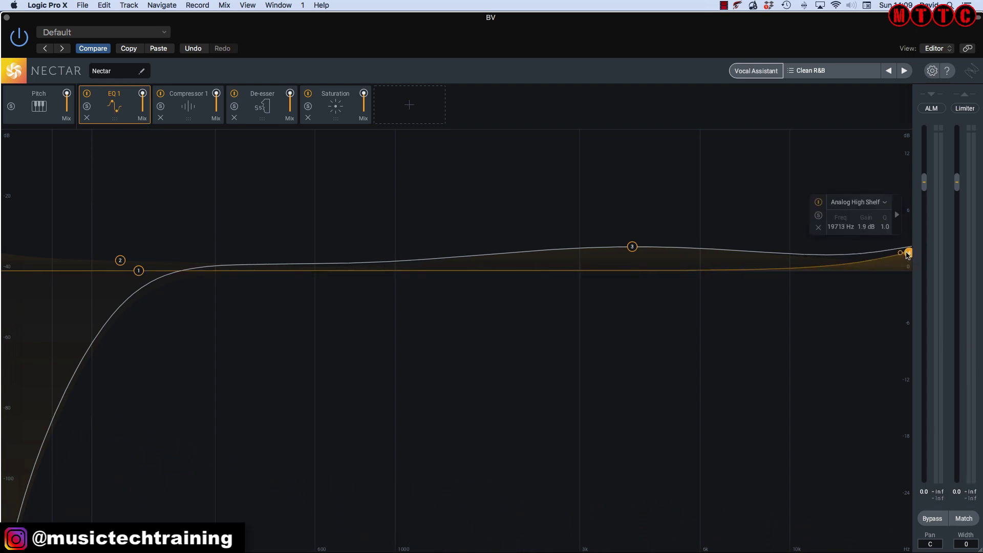
{"action": "left_click_drag", "start_coordinate": [904, 251], "coordinate": [884, 243]}
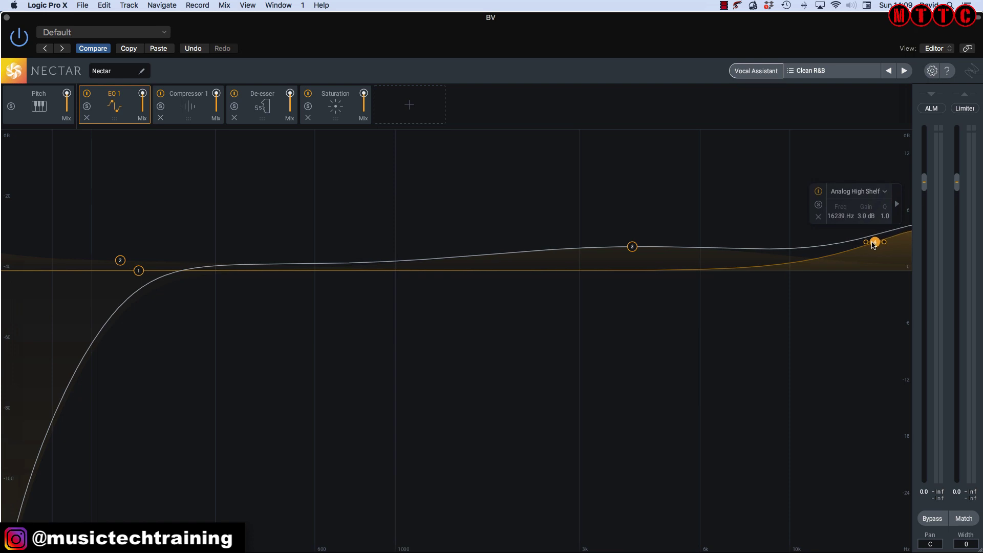
{"action": "left_click_drag", "start_coordinate": [860, 249], "coordinate": [837, 251]}
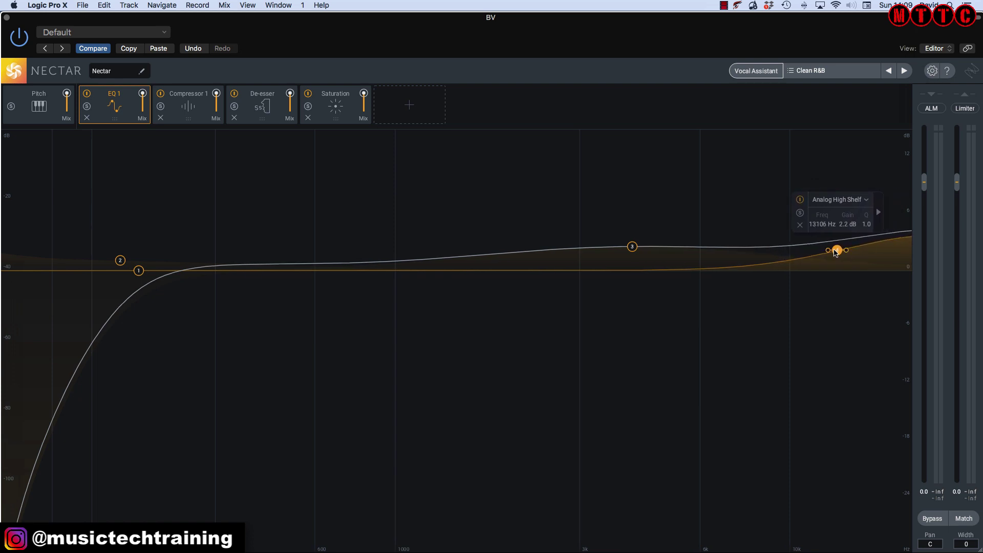
{"action": "key", "text": "space"}
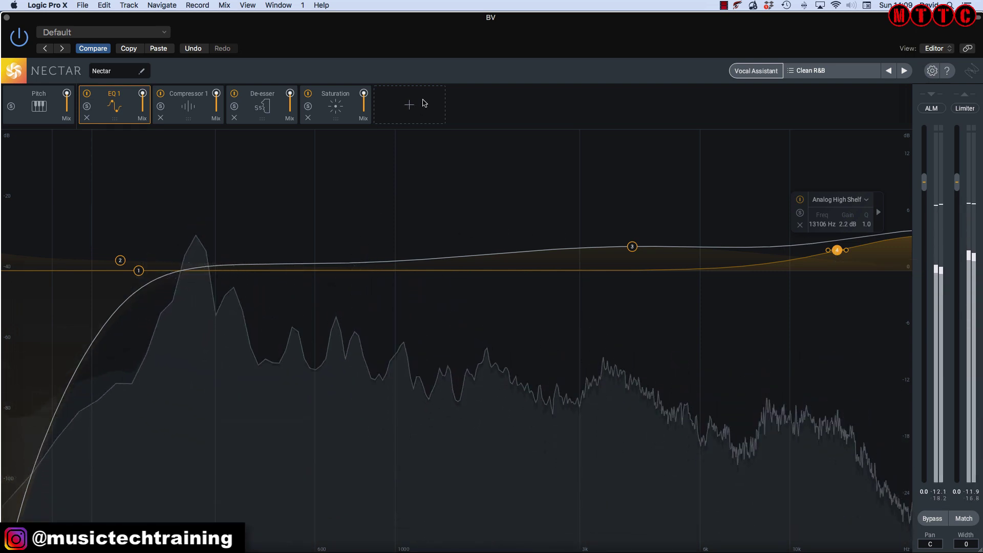
{"action": "left_click", "coordinate": [193, 106]}
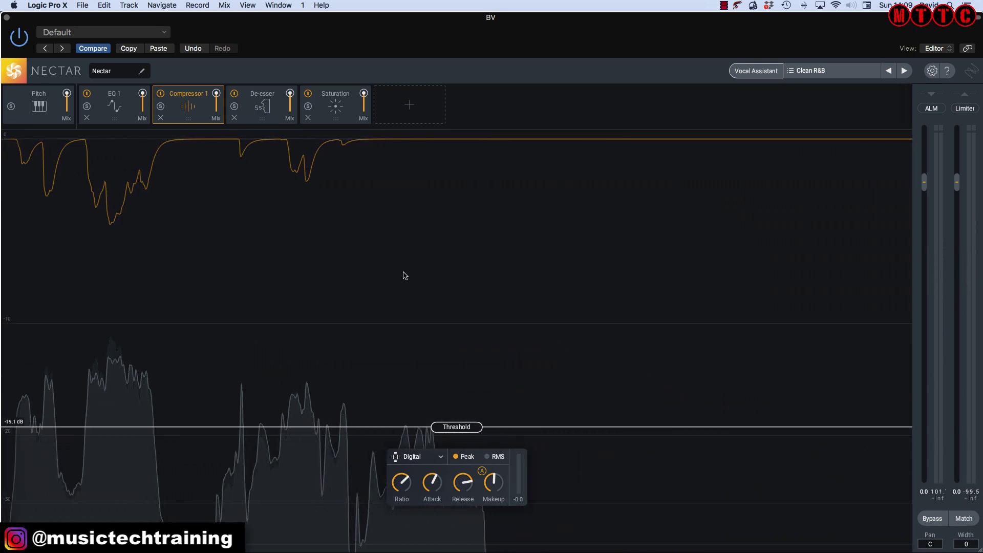
Audition the De-esser, then the Saturation module's Tape settings, during playback
{"action": "key", "text": "space"}
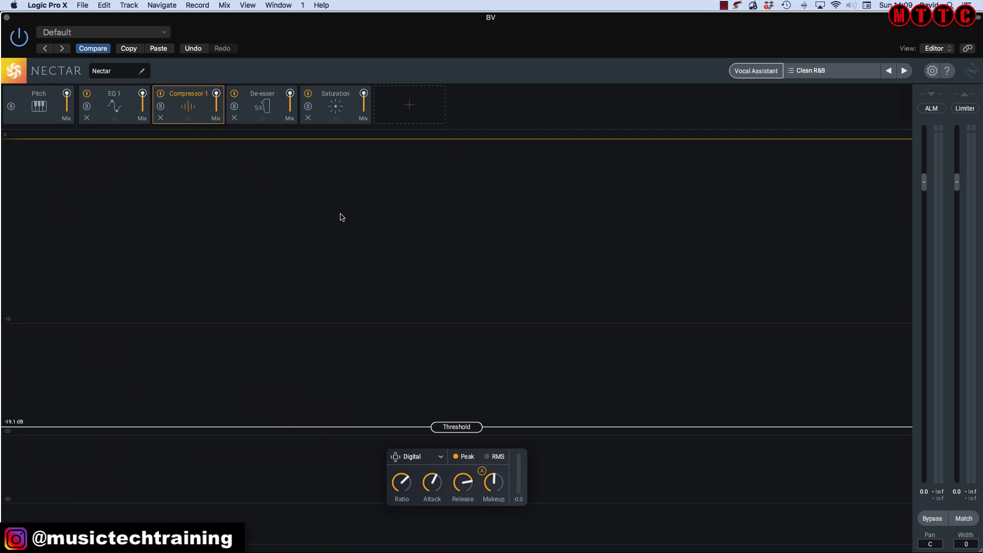
{"action": "left_click", "coordinate": [265, 108]}
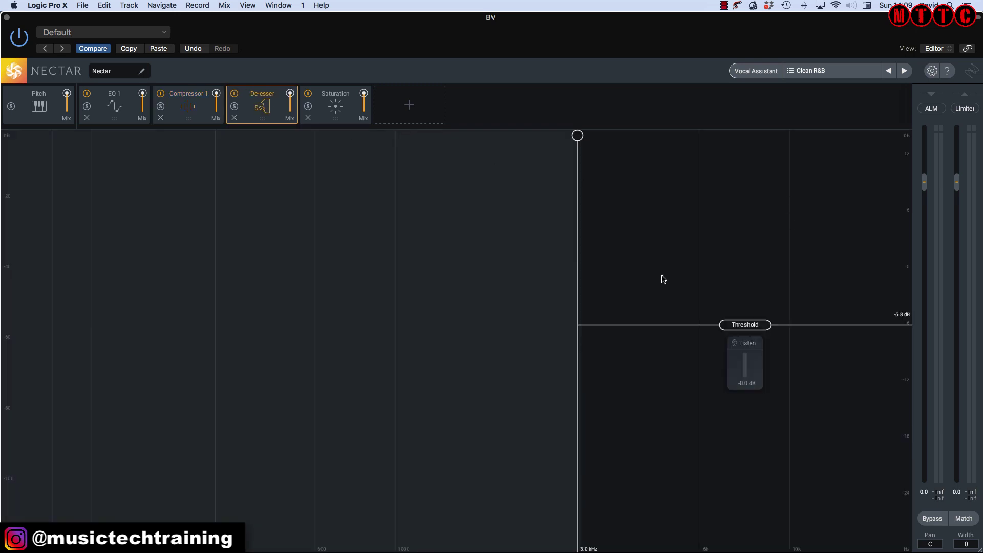
{"action": "key", "text": "space"}
{"action": "left_click", "coordinate": [337, 111]}
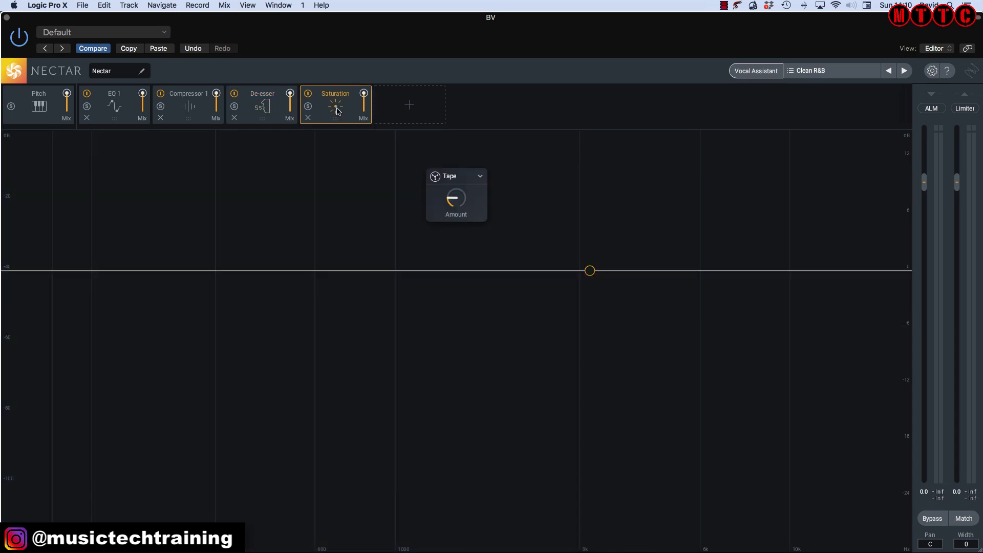
{"action": "key", "text": "space"}
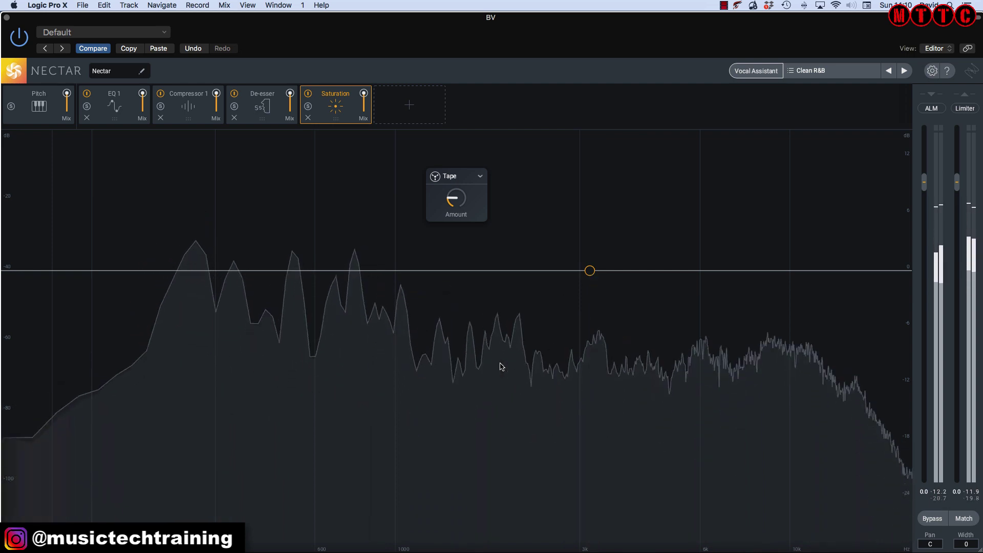
{"action": "key", "text": "space"}
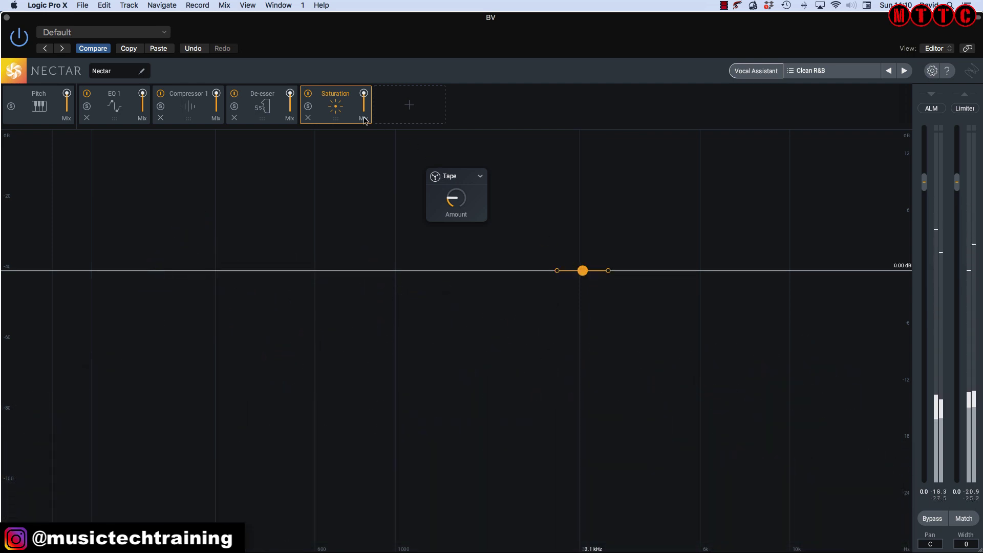
Add a Reverb module at the end of the Nectar chain and lower its mix to 18
{"action": "left_click", "coordinate": [410, 106]}
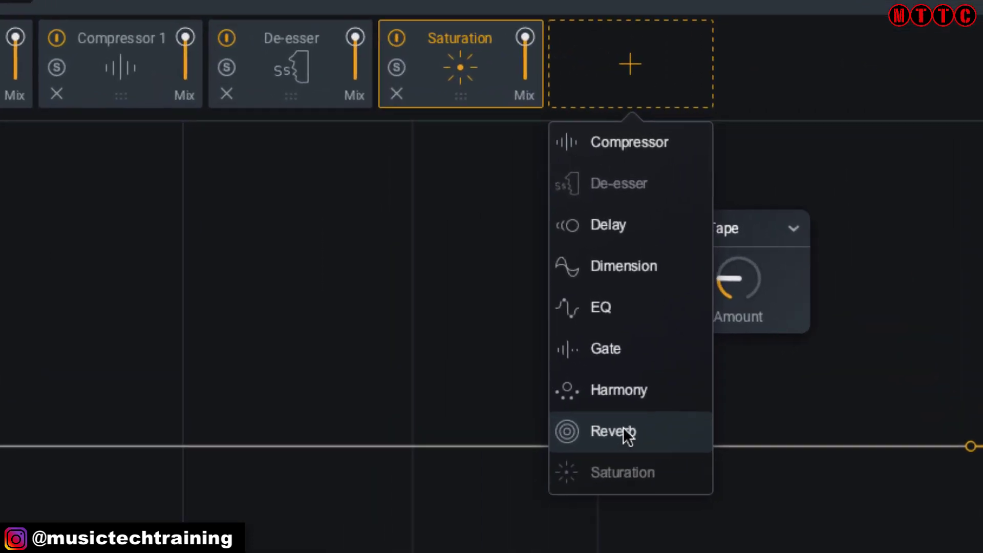
{"action": "left_click", "coordinate": [634, 431]}
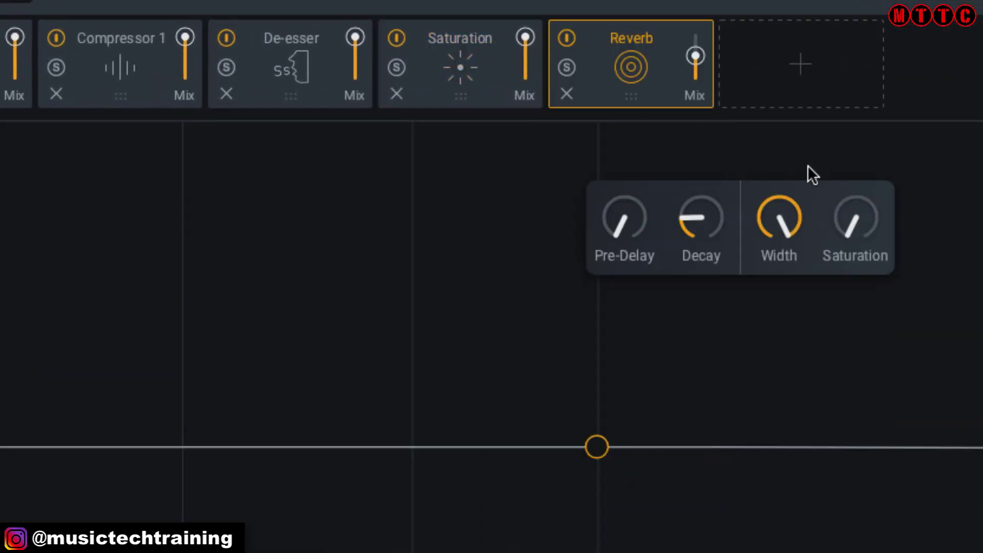
{"action": "key", "text": "space"}
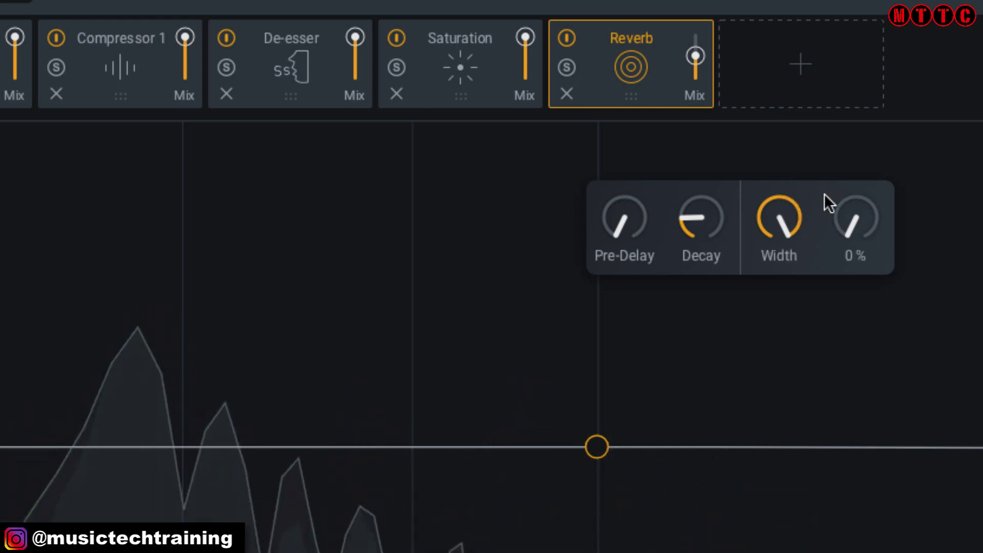
{"action": "left_click_drag", "start_coordinate": [709, 62], "coordinate": [708, 67]}
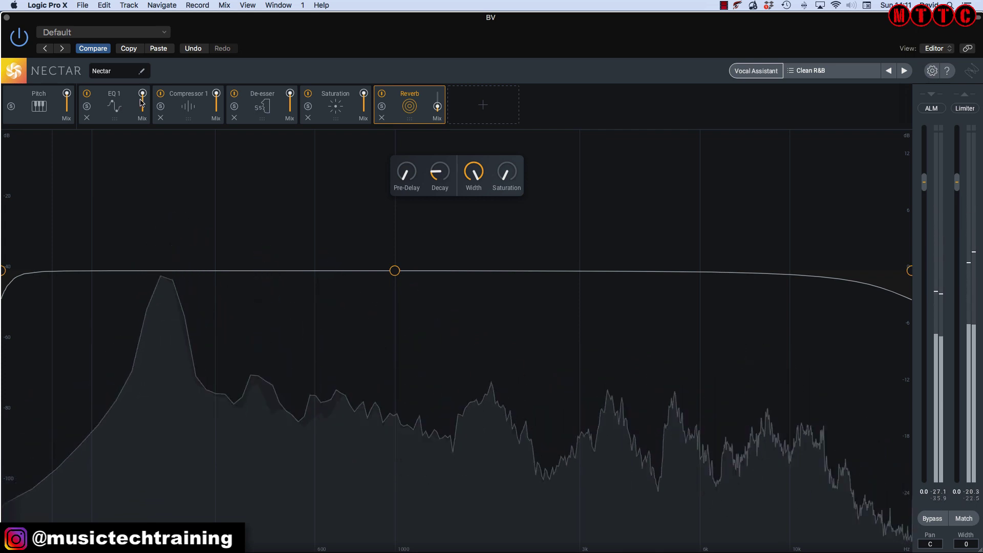
Add a second EQ module and place EQ 2 before the Reverb
{"action": "left_click", "coordinate": [483, 105]}
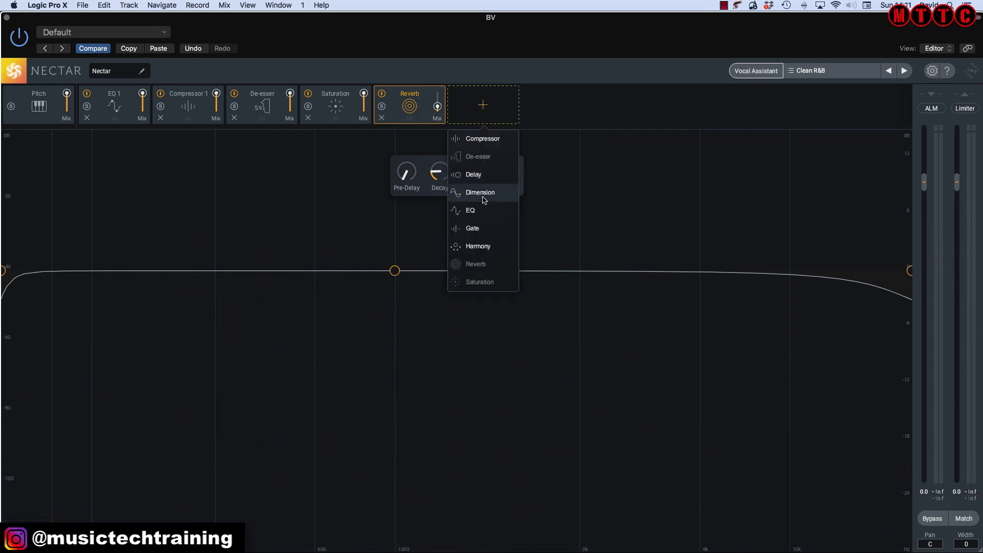
{"action": "left_click", "coordinate": [476, 215]}
{"action": "left_click_drag", "start_coordinate": [493, 88], "coordinate": [352, 92]}
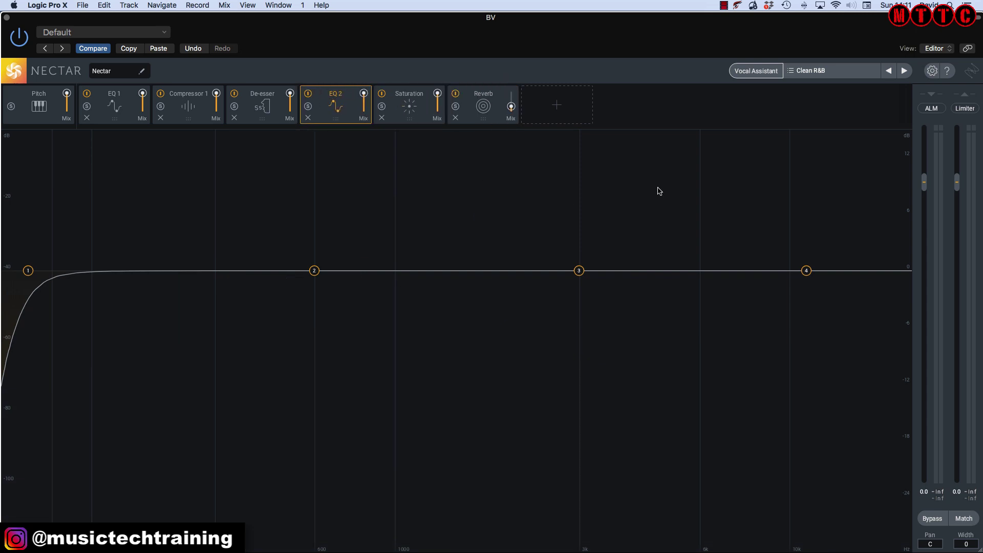
Set EQ 2's band 4 high shelf to about 6088 Hz with a 0.9 dB boost
{"action": "left_click_drag", "start_coordinate": [806, 270], "coordinate": [707, 269]}
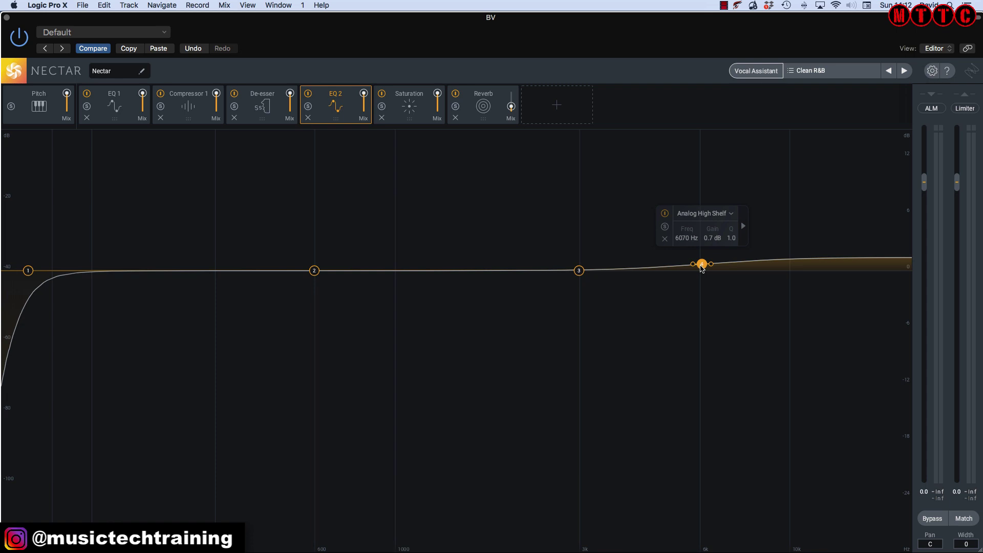
{"action": "key", "text": "space"}
{"action": "left_click_drag", "start_coordinate": [702, 267], "coordinate": [701, 266]}
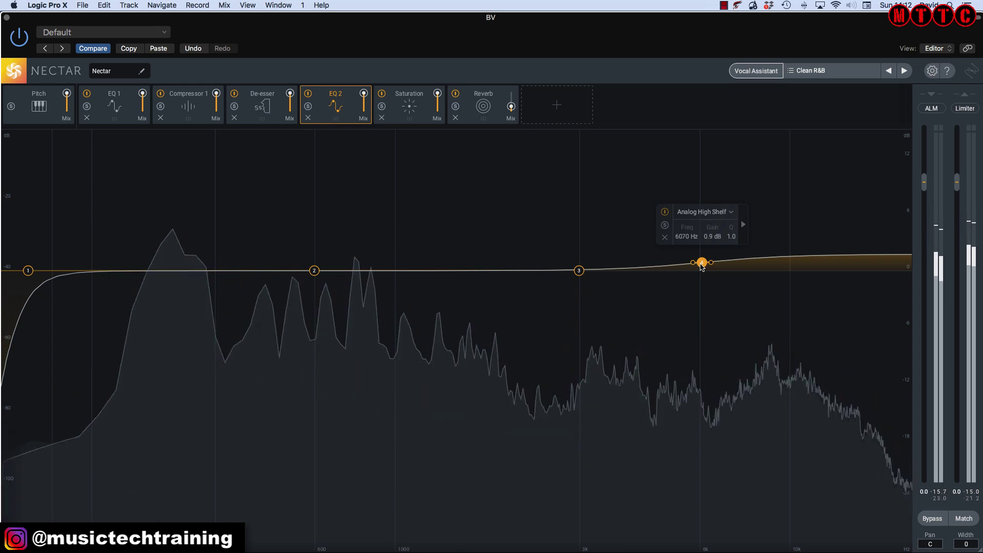
{"action": "left_click_drag", "start_coordinate": [701, 267], "coordinate": [702, 266]}
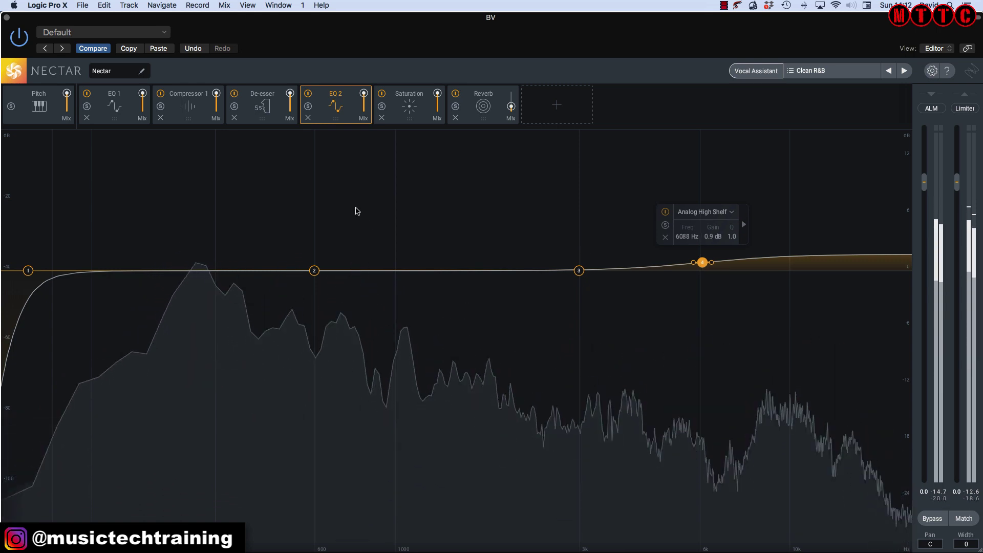
{"action": "left_click", "coordinate": [262, 103]}
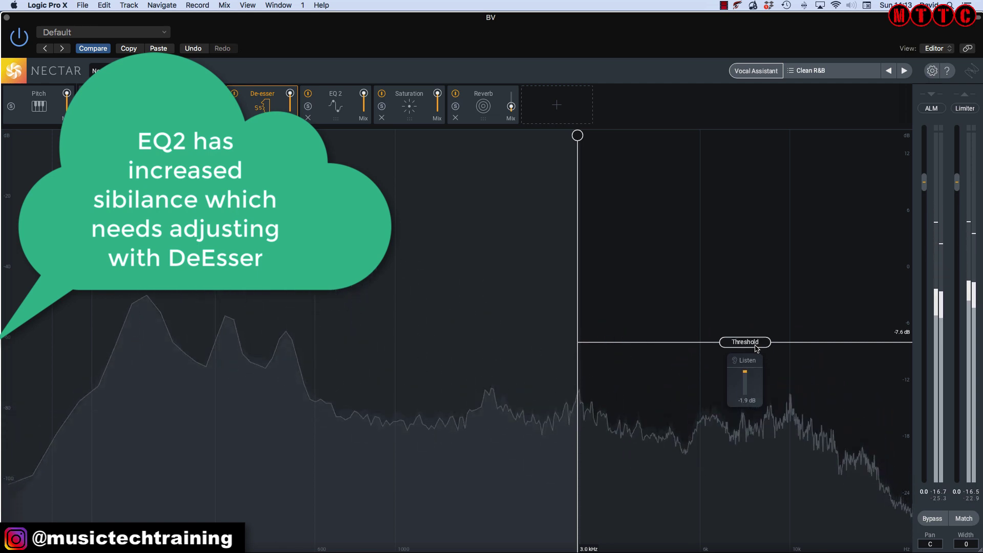
Lower the De-esser threshold from -5.8 dB to about -8.4 dB while listening
{"action": "left_click_drag", "start_coordinate": [756, 348], "coordinate": [757, 349]}
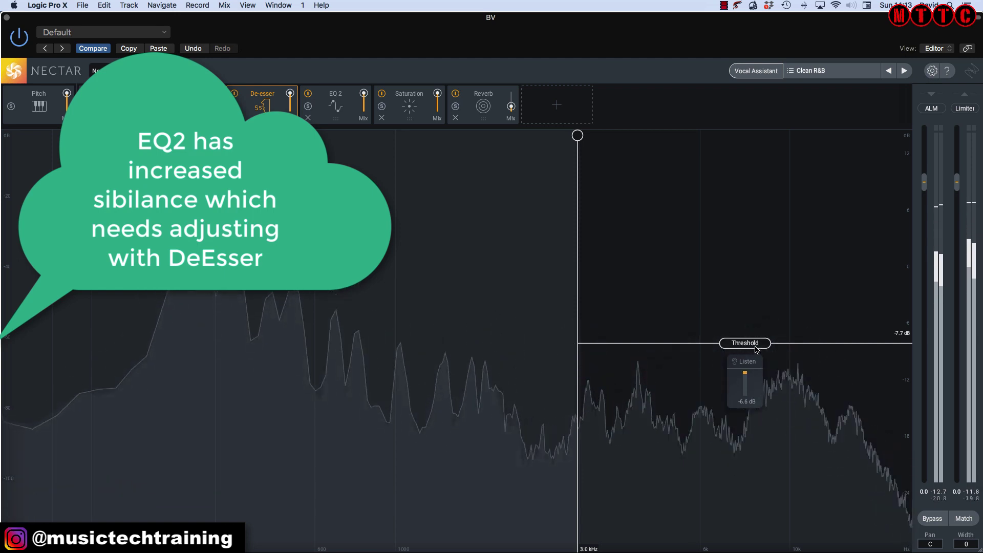
{"action": "left_click_drag", "start_coordinate": [756, 350], "coordinate": [754, 353]}
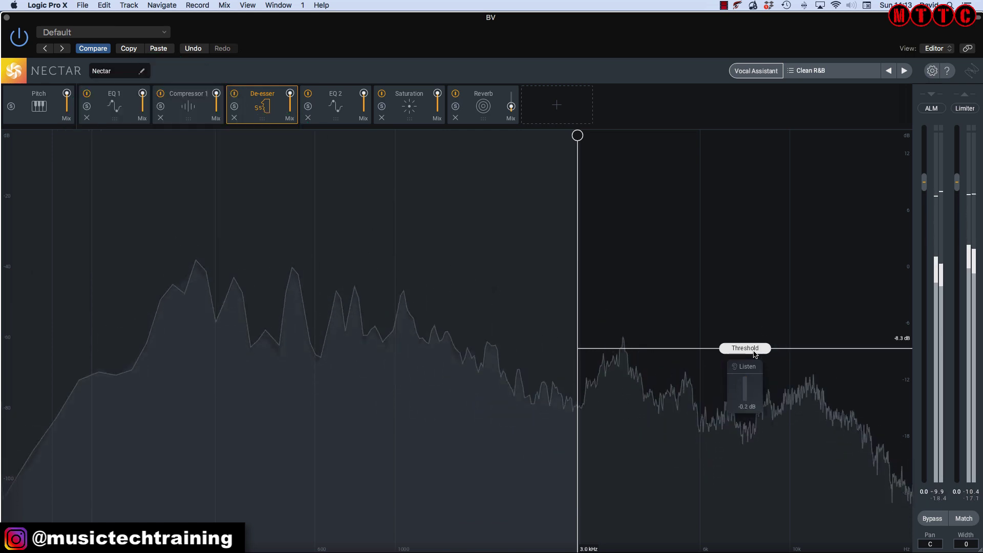
{"action": "left_click_drag", "start_coordinate": [754, 352], "coordinate": [755, 352]}
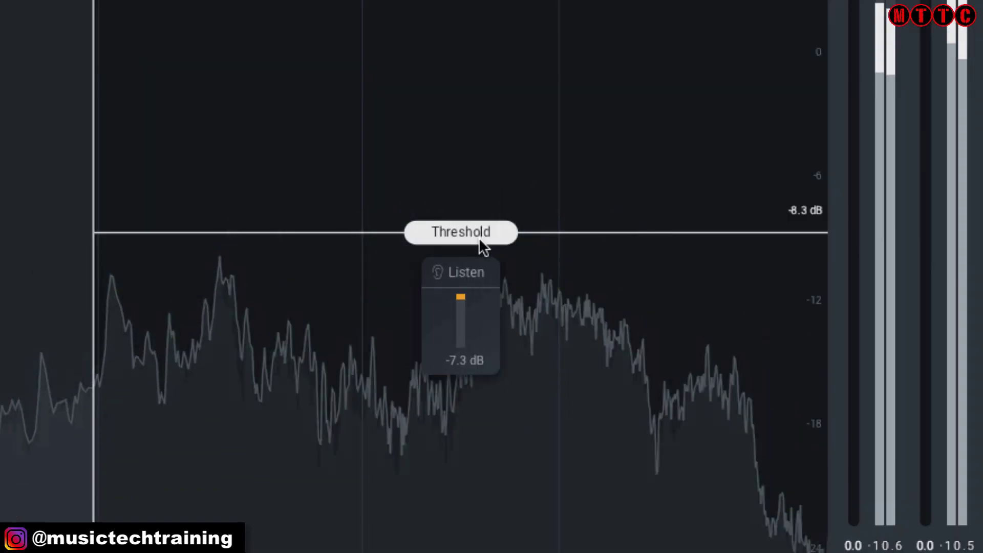